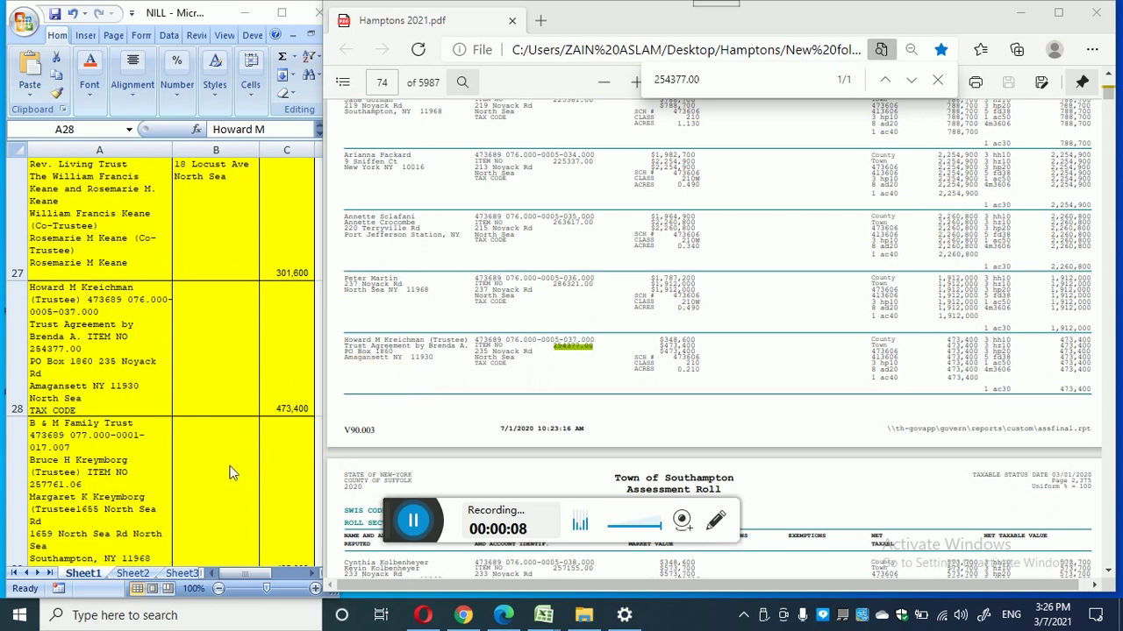
Review row 28's owner cell A28 beside the empty address cell B28 and value C28
{"action": "left_click", "coordinate": [193, 356]}
{"action": "left_click", "coordinate": [211, 359]}
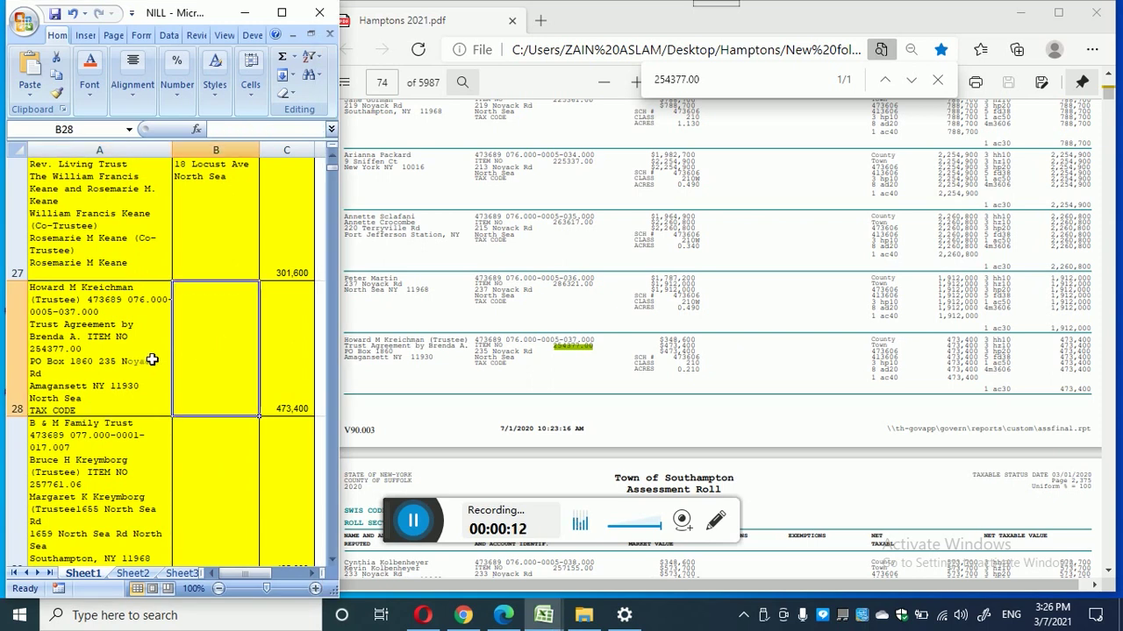
{"action": "left_click", "coordinate": [136, 360]}
{"action": "left_click", "coordinate": [201, 352]}
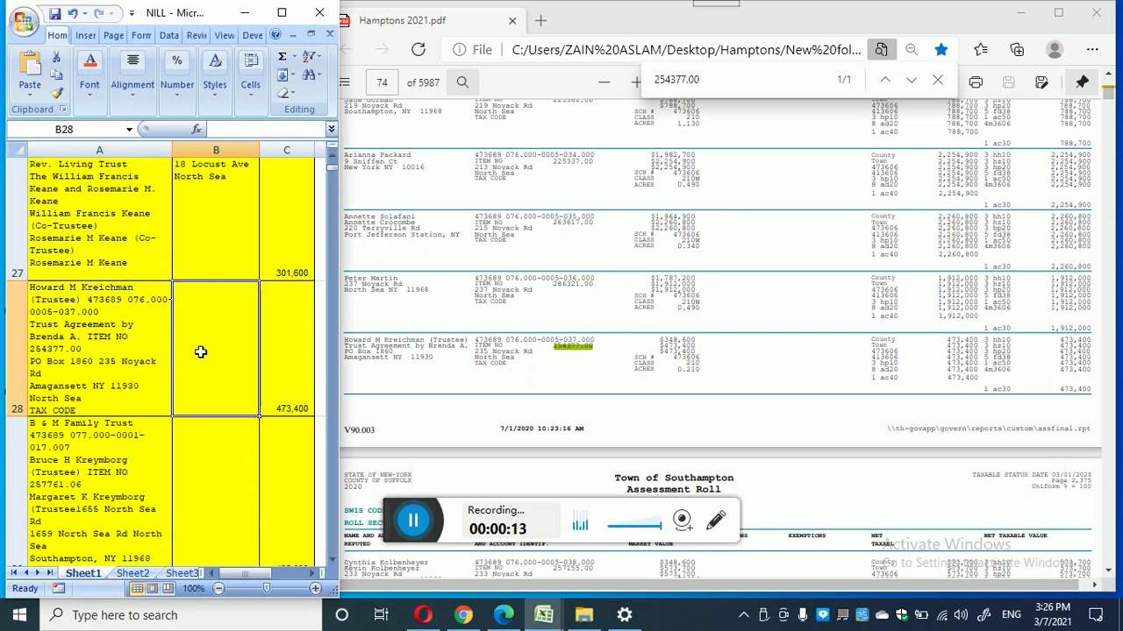
{"action": "left_click", "coordinate": [152, 350]}
{"action": "left_click", "coordinate": [202, 353]}
{"action": "left_click", "coordinate": [146, 346]}
{"action": "left_click", "coordinate": [208, 350]}
{"action": "left_click", "coordinate": [143, 350]}
{"action": "left_click", "coordinate": [237, 351]}
{"action": "left_click", "coordinate": [289, 363]}
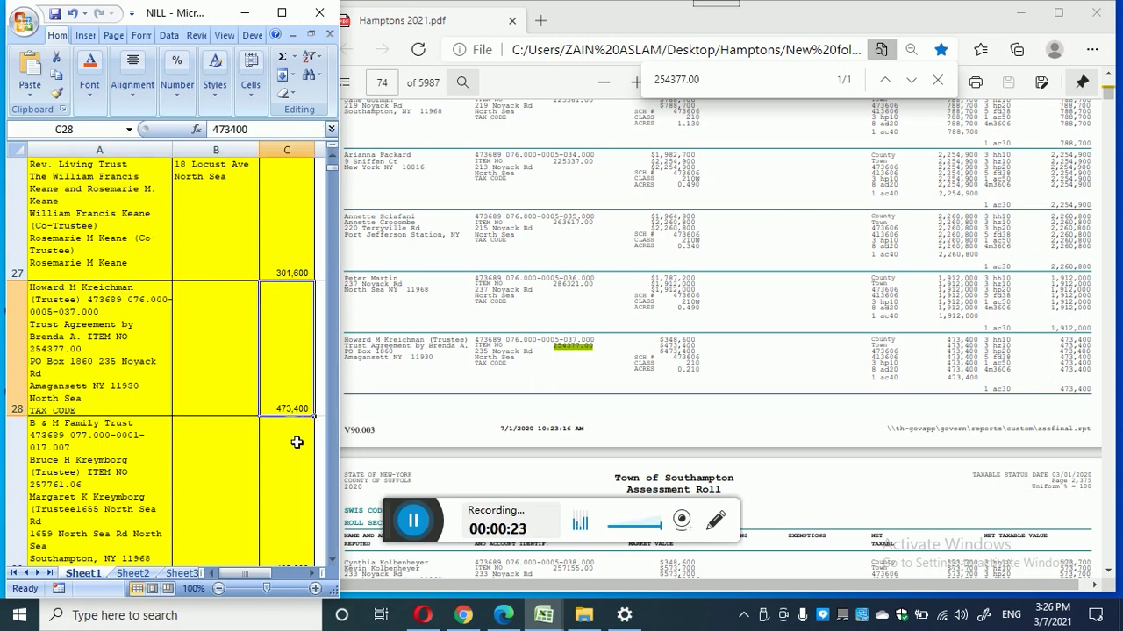
{"action": "left_click", "coordinate": [193, 391]}
{"action": "left_click", "coordinate": [156, 394]}
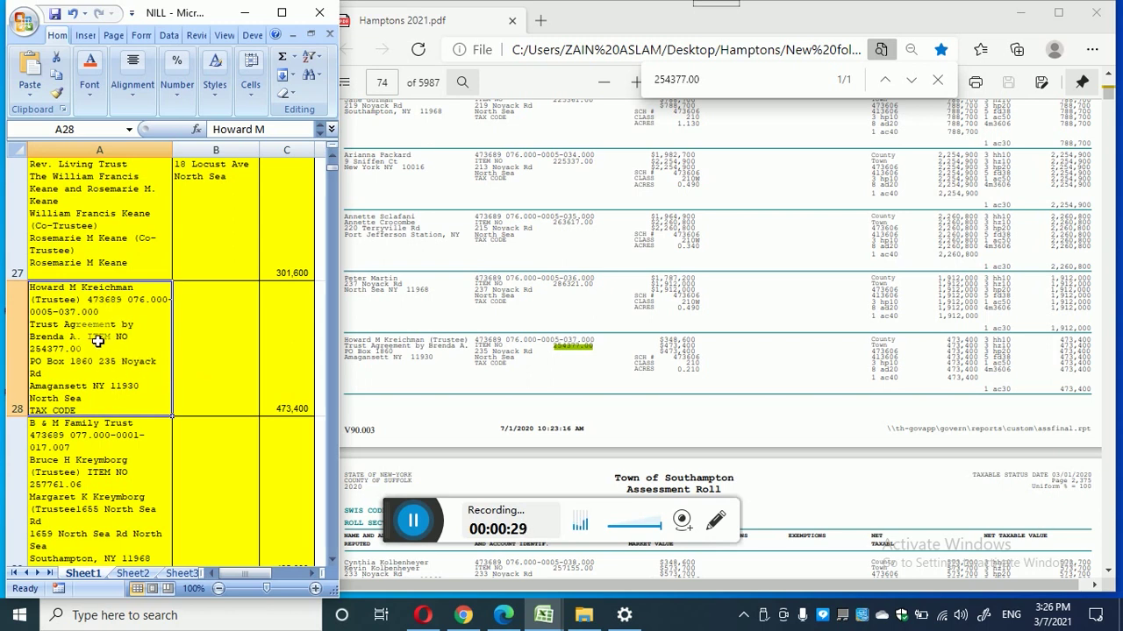
Copy item number 254377.00 from A28's text and search the PDF for it
{"action": "double_click", "coordinate": [90, 356]}
{"action": "left_click_drag", "start_coordinate": [82, 349], "coordinate": [30, 349]}
{"action": "right_click", "coordinate": [44, 349]}
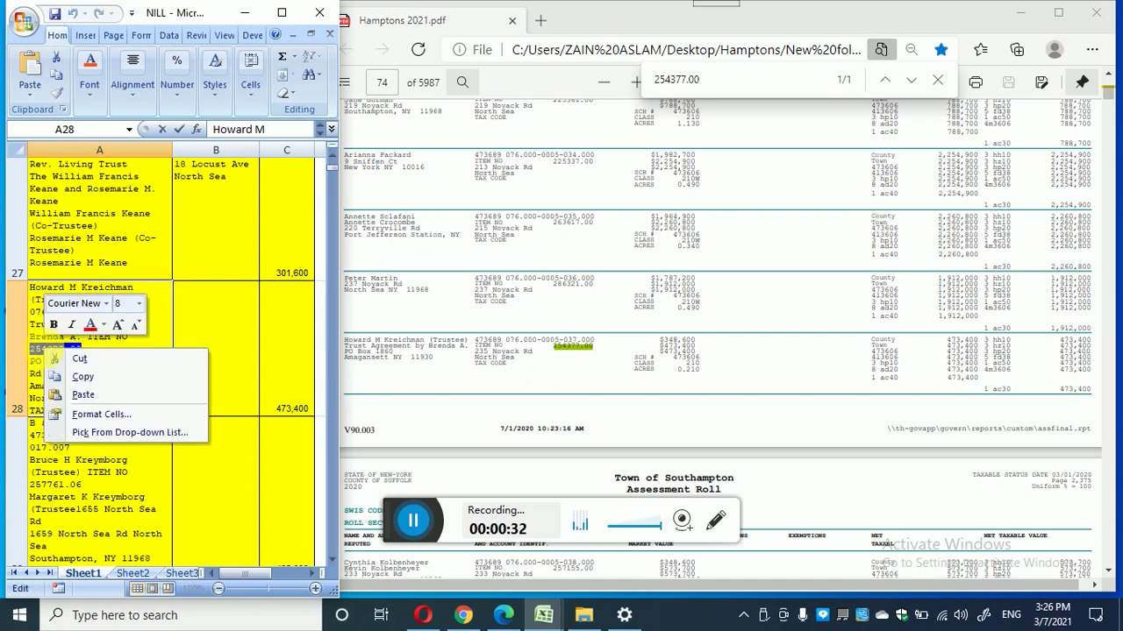
{"action": "left_click", "coordinate": [83, 375]}
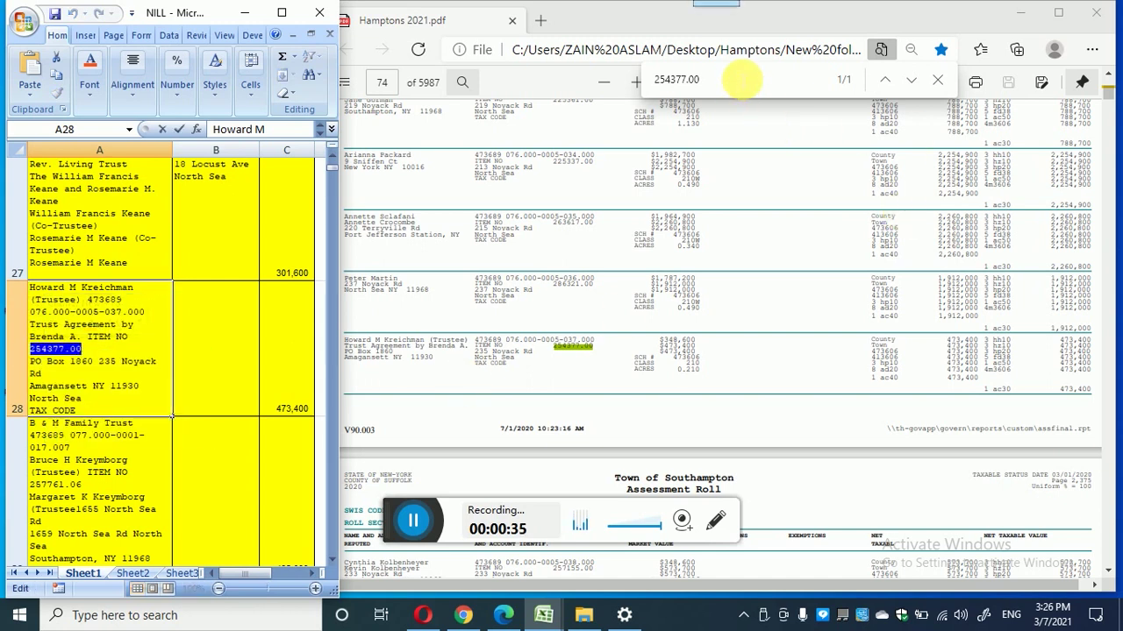
{"action": "left_click_drag", "start_coordinate": [742, 78], "coordinate": [658, 79]}
{"action": "right_click", "coordinate": [680, 79]}
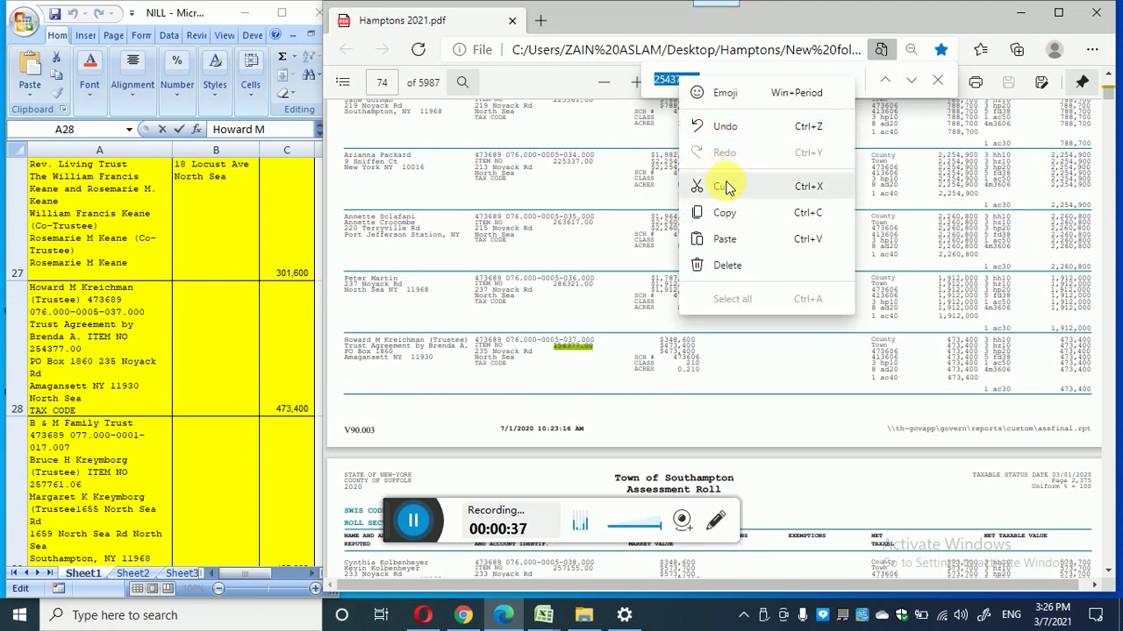
{"action": "left_click", "coordinate": [732, 238]}
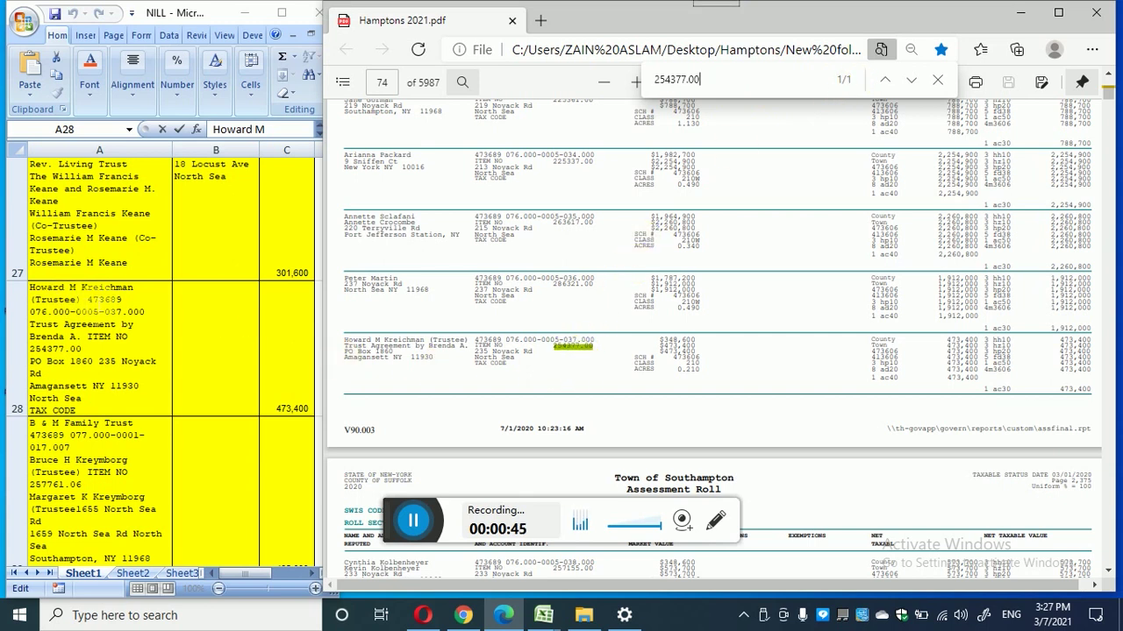
Copy the owner name and mailing address lines of the page 74 PDF entry
{"action": "left_click_drag", "start_coordinate": [425, 341], "coordinate": [344, 341]}
{"action": "left_click", "coordinate": [291, 390]}
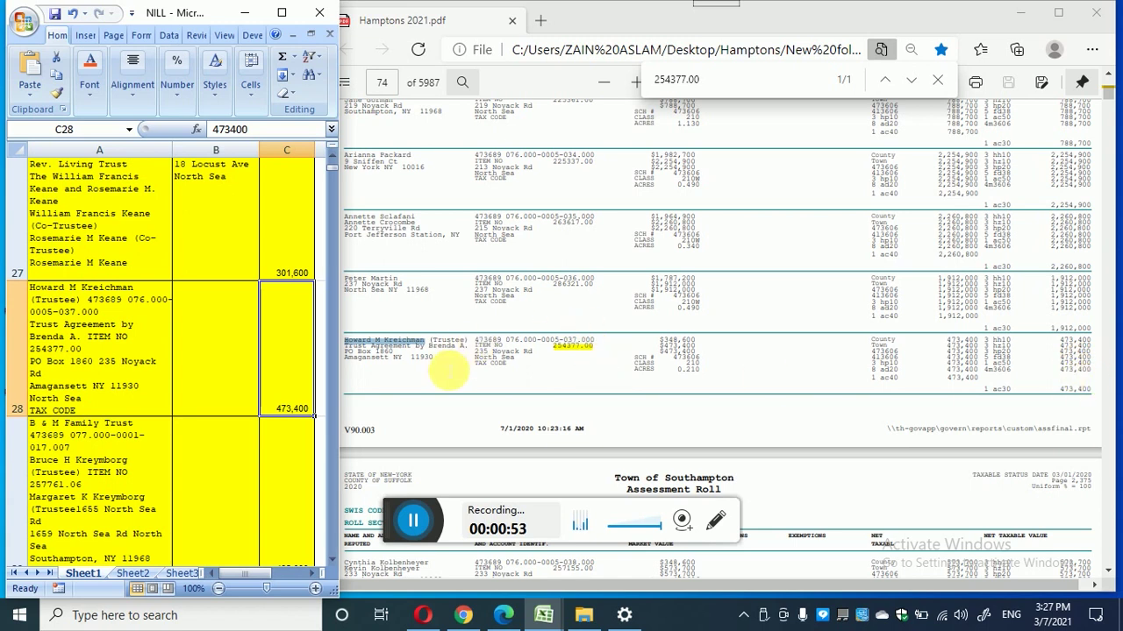
{"action": "left_click", "coordinate": [445, 385]}
{"action": "left_click", "coordinate": [111, 364]}
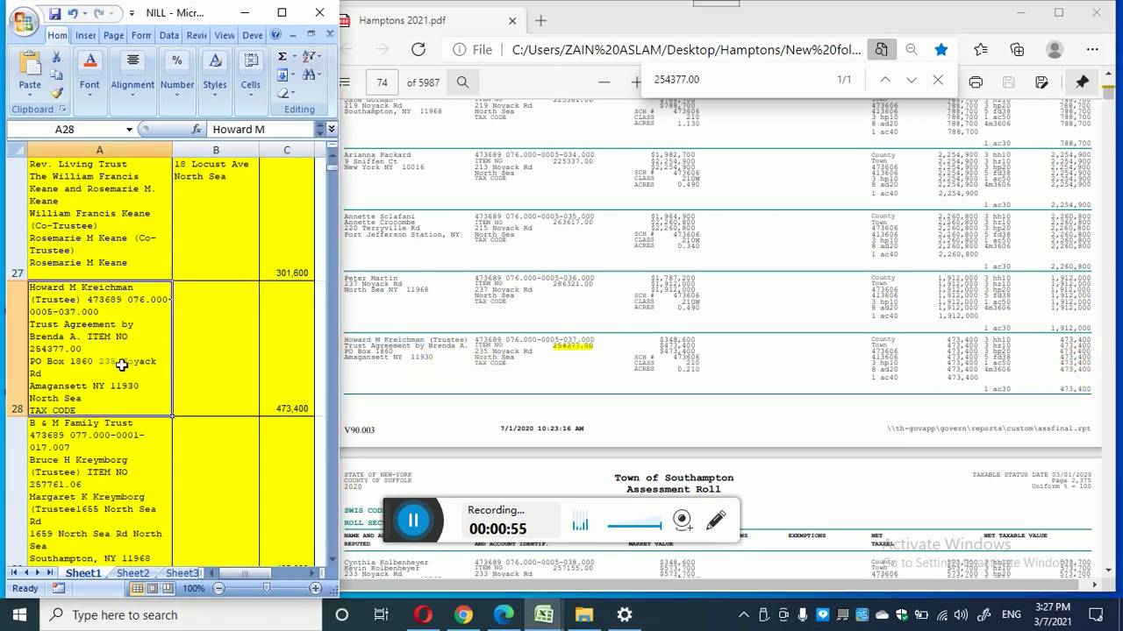
{"action": "left_click_drag", "start_coordinate": [439, 362], "coordinate": [353, 351]}
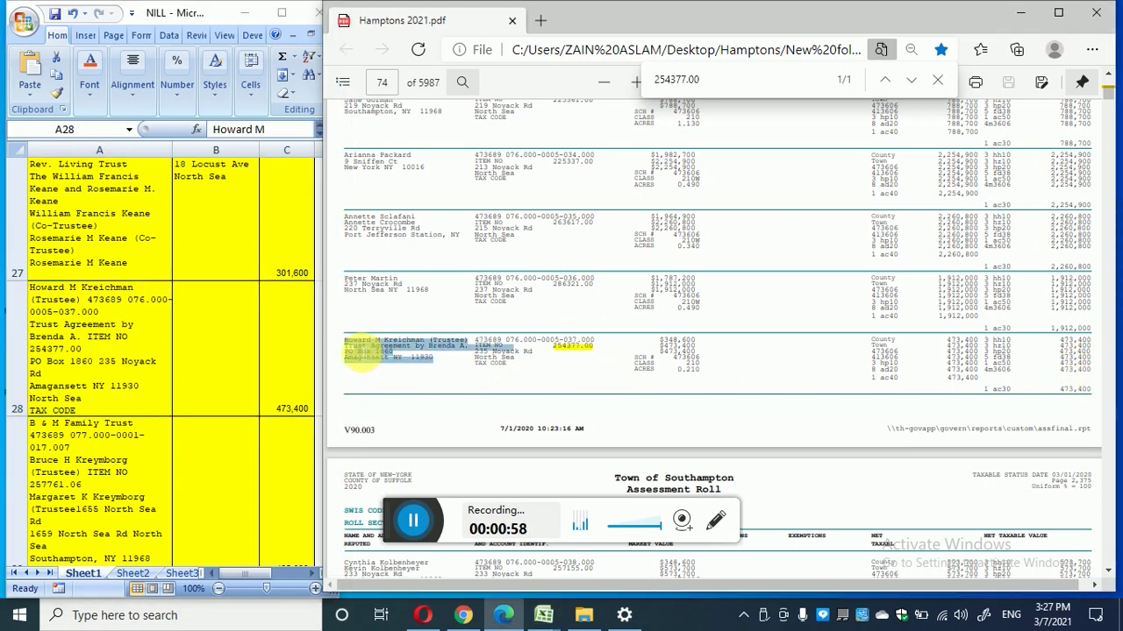
{"action": "right_click", "coordinate": [349, 357]}
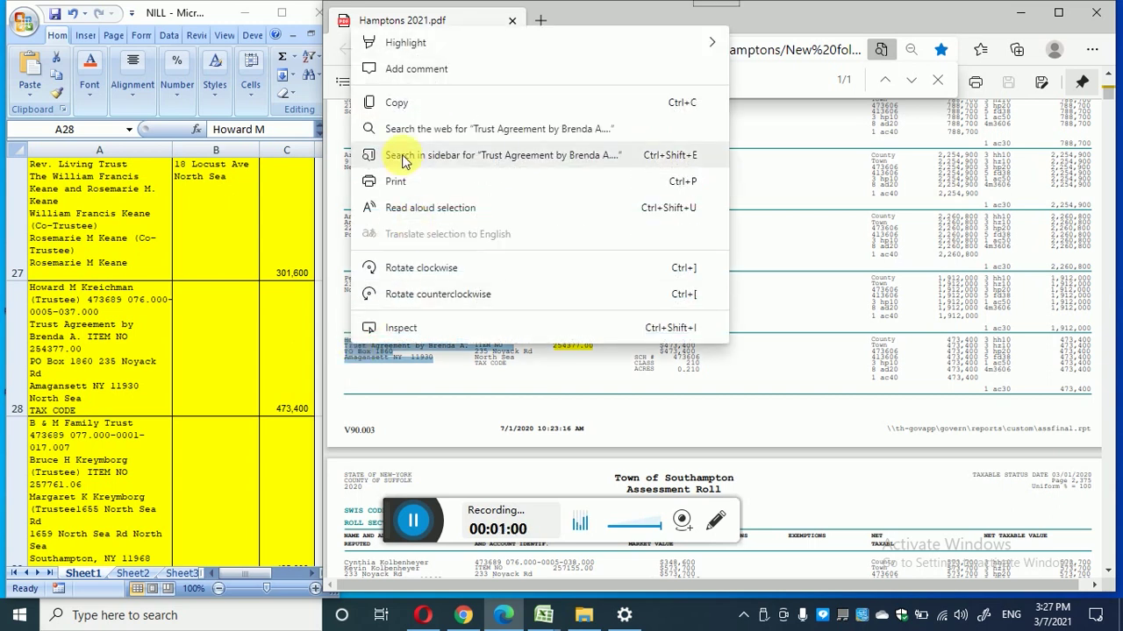
{"action": "left_click", "coordinate": [399, 113]}
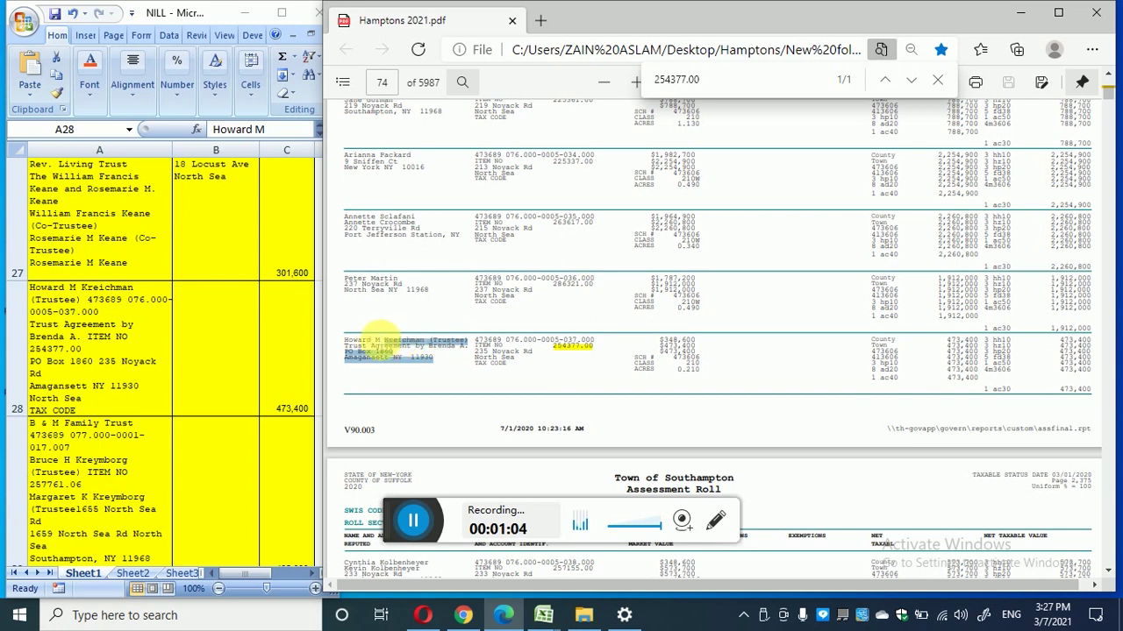
Copy the adjusted entry selection again and start editing cell A28
{"action": "left_click_drag", "start_coordinate": [350, 343], "coordinate": [352, 351]}
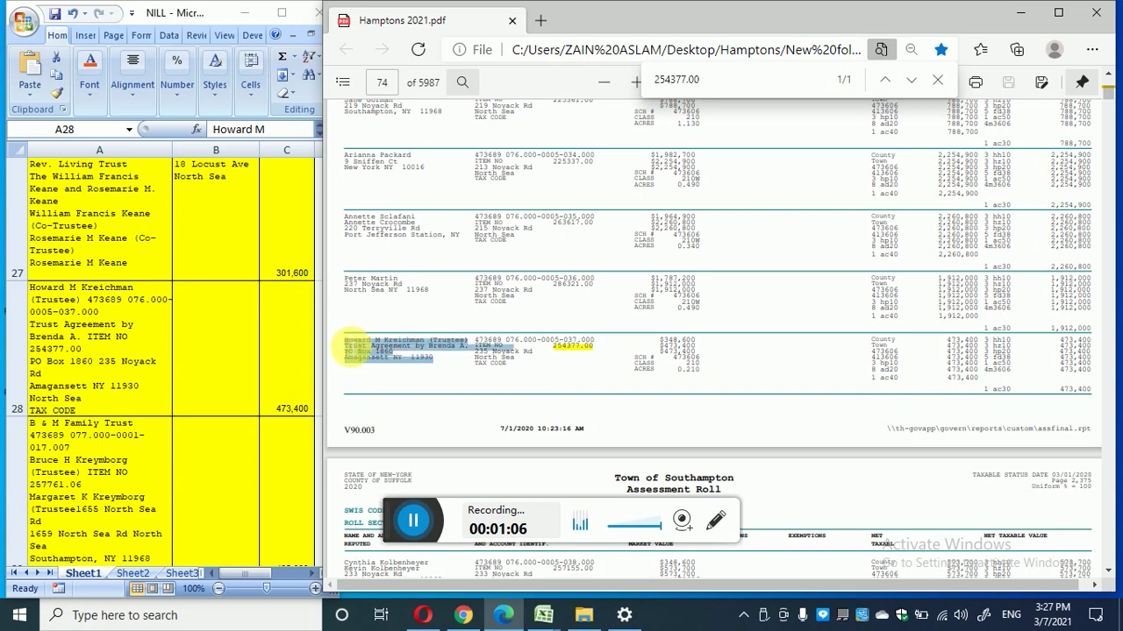
{"action": "right_click", "coordinate": [372, 351]}
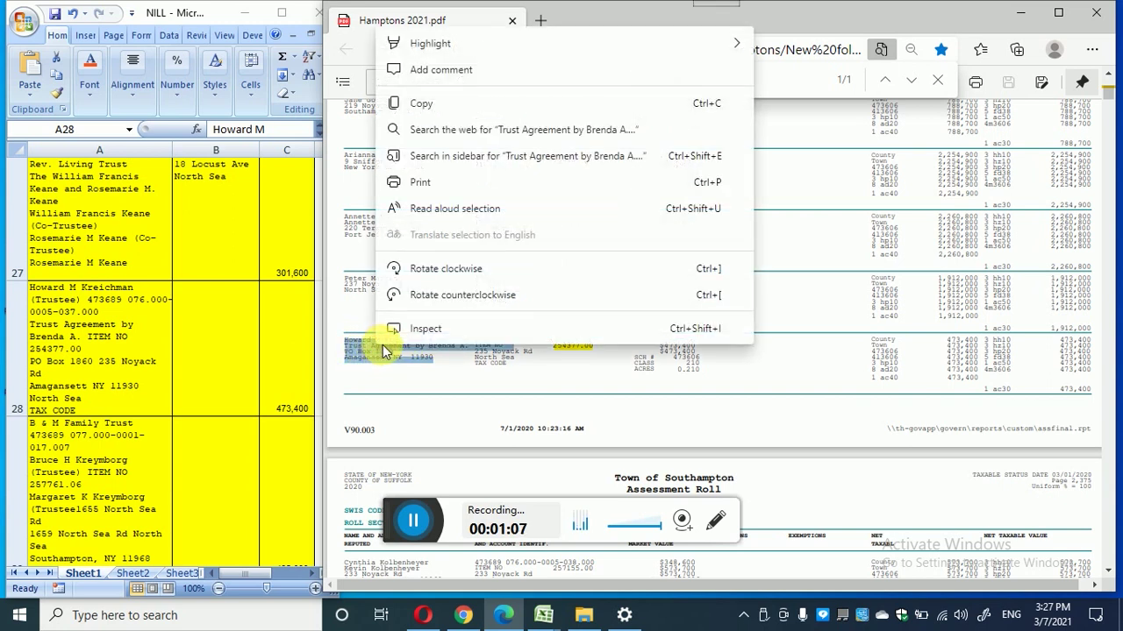
{"action": "left_click", "coordinate": [422, 104]}
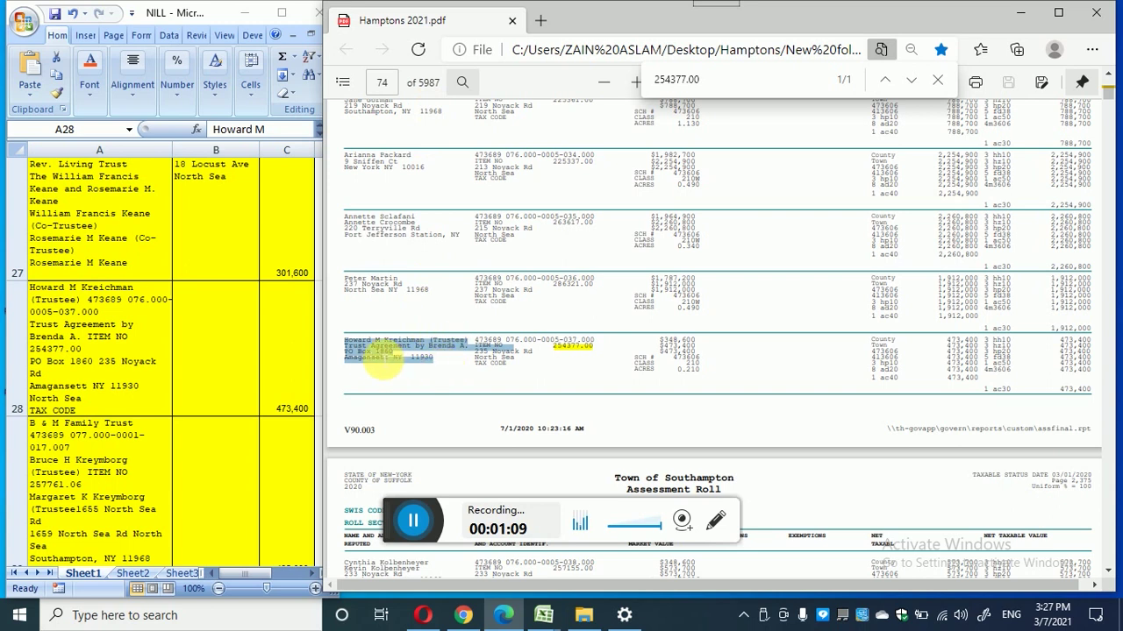
{"action": "left_click", "coordinate": [161, 358]}
{"action": "double_click", "coordinate": [75, 410]}
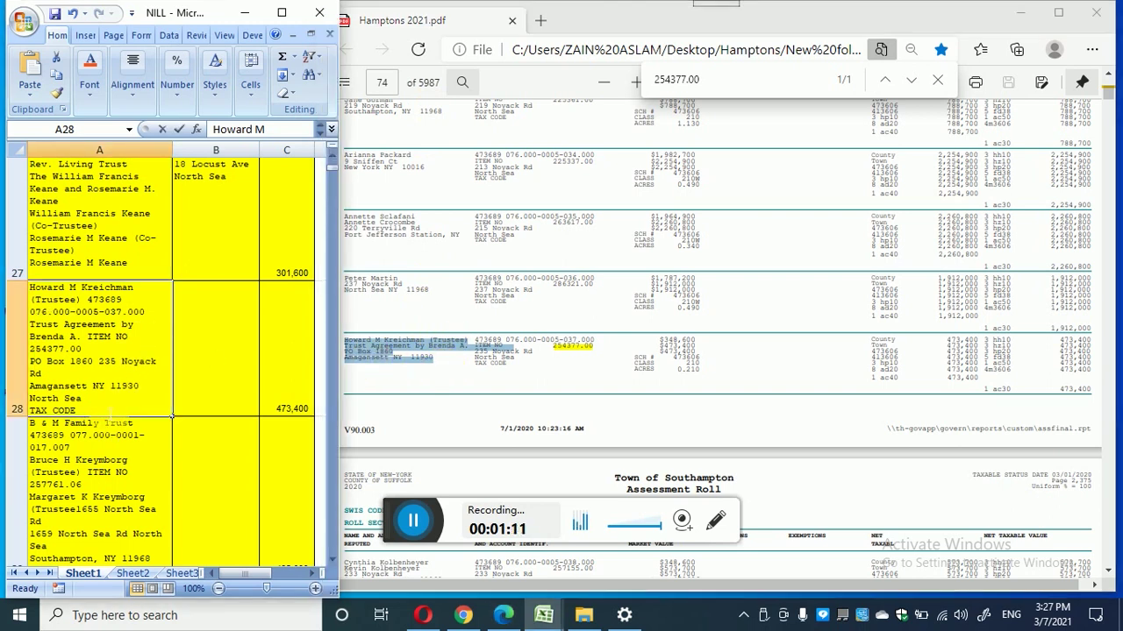
Replace A28's old text with the copied PDF owner and mailing address block
{"action": "left_click_drag", "start_coordinate": [76, 409], "coordinate": [29, 300]}
{"action": "right_click", "coordinate": [91, 305]}
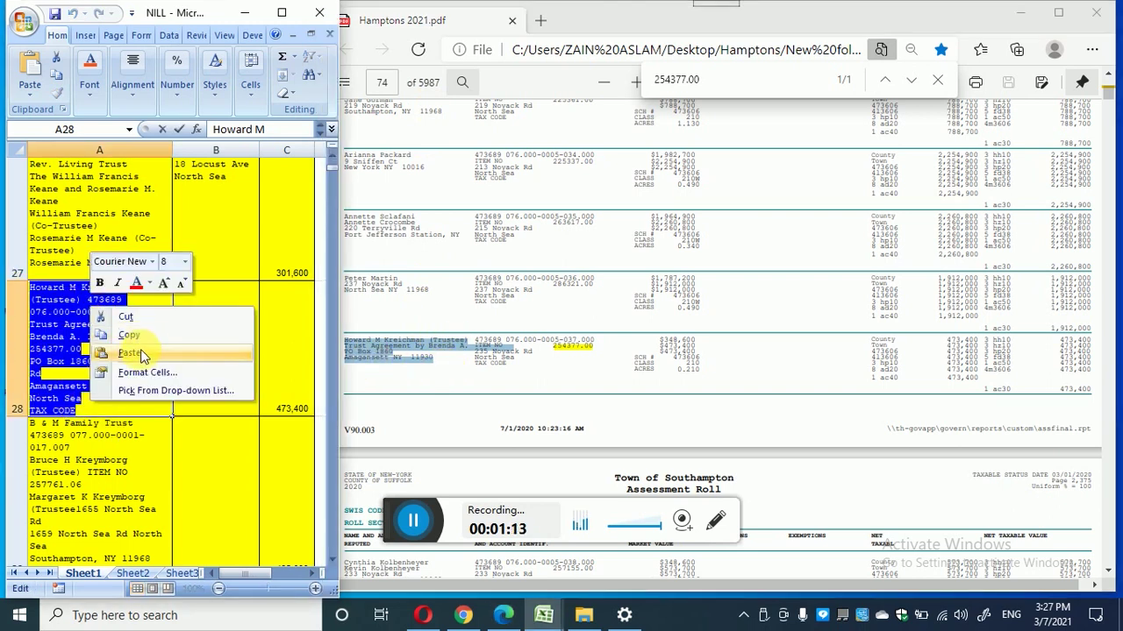
{"action": "left_click", "coordinate": [129, 353]}
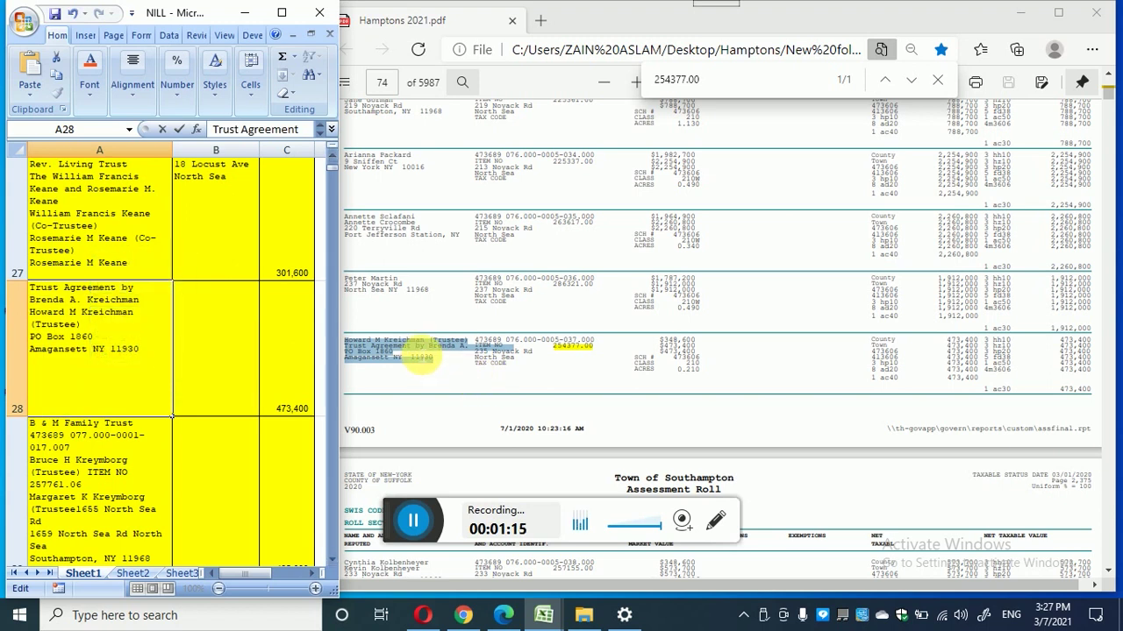
{"action": "left_click_drag", "start_coordinate": [439, 370], "coordinate": [344, 342]}
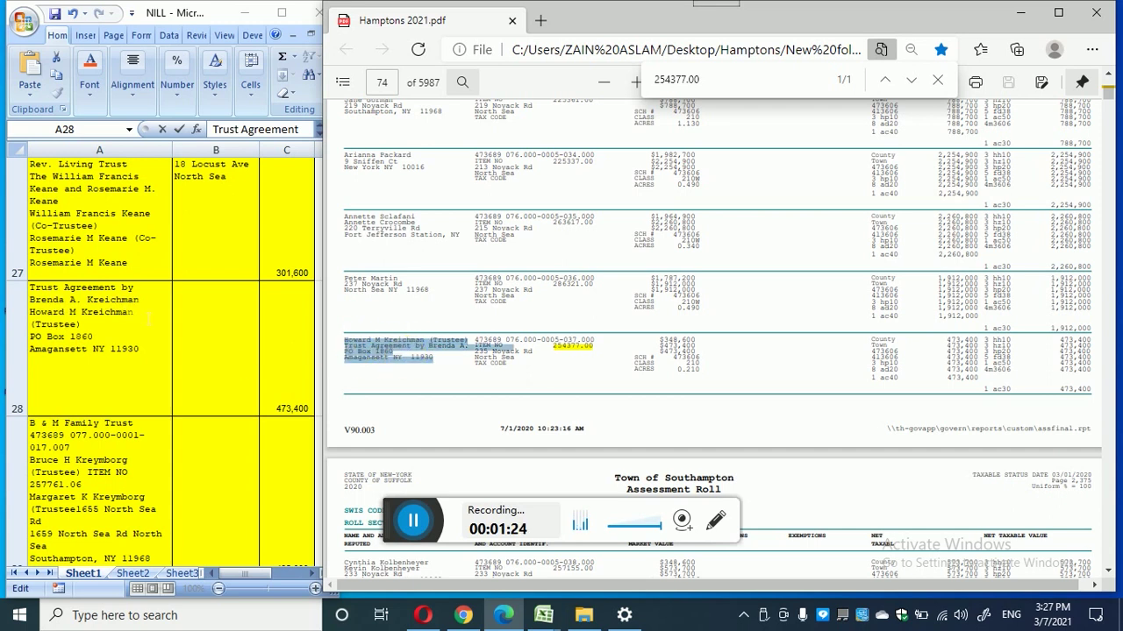
{"action": "left_click", "coordinate": [438, 376]}
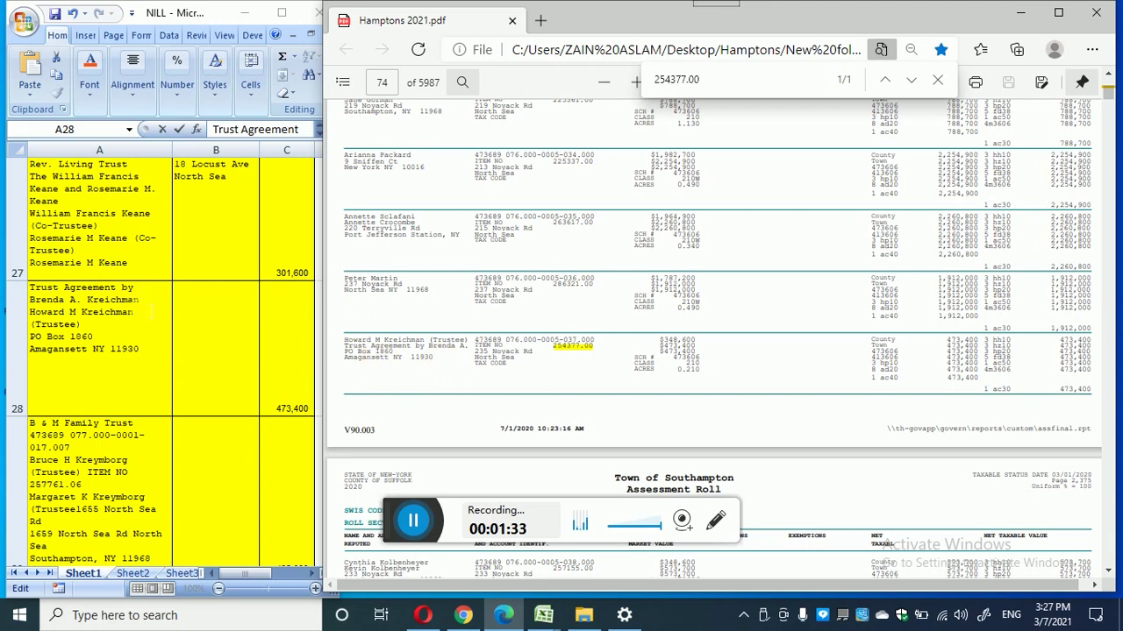
{"action": "left_click", "coordinate": [149, 316]}
Move the trust agreement line to follow the owner name and finish editing A28
{"action": "left_click_drag", "start_coordinate": [138, 300], "coordinate": [30, 288]}
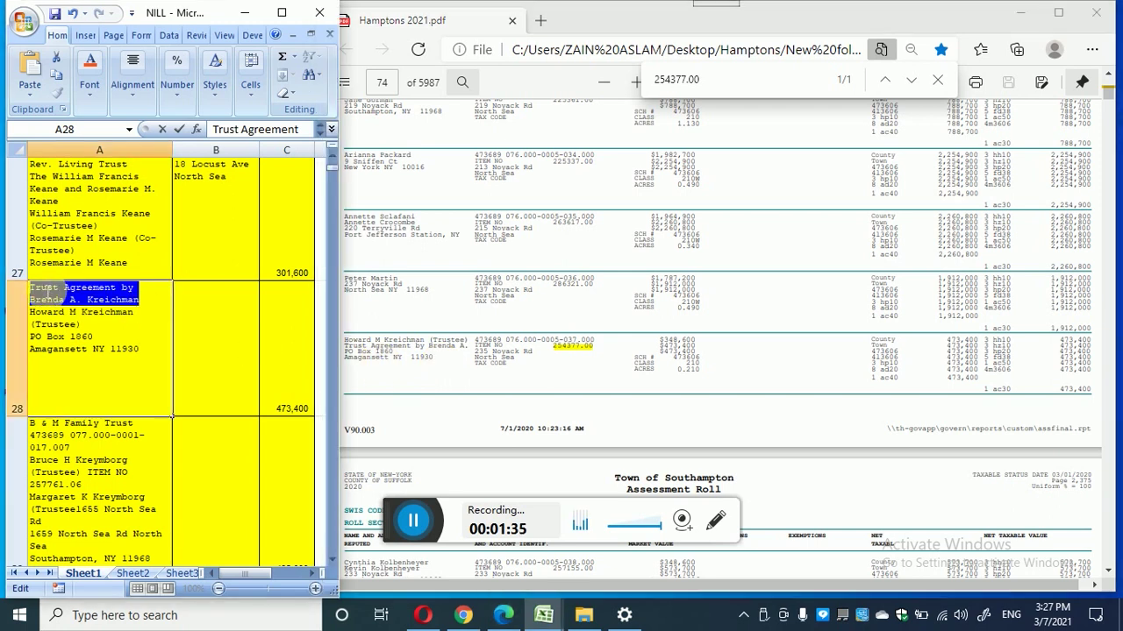
{"action": "right_click", "coordinate": [35, 290]}
{"action": "left_click", "coordinate": [77, 296]}
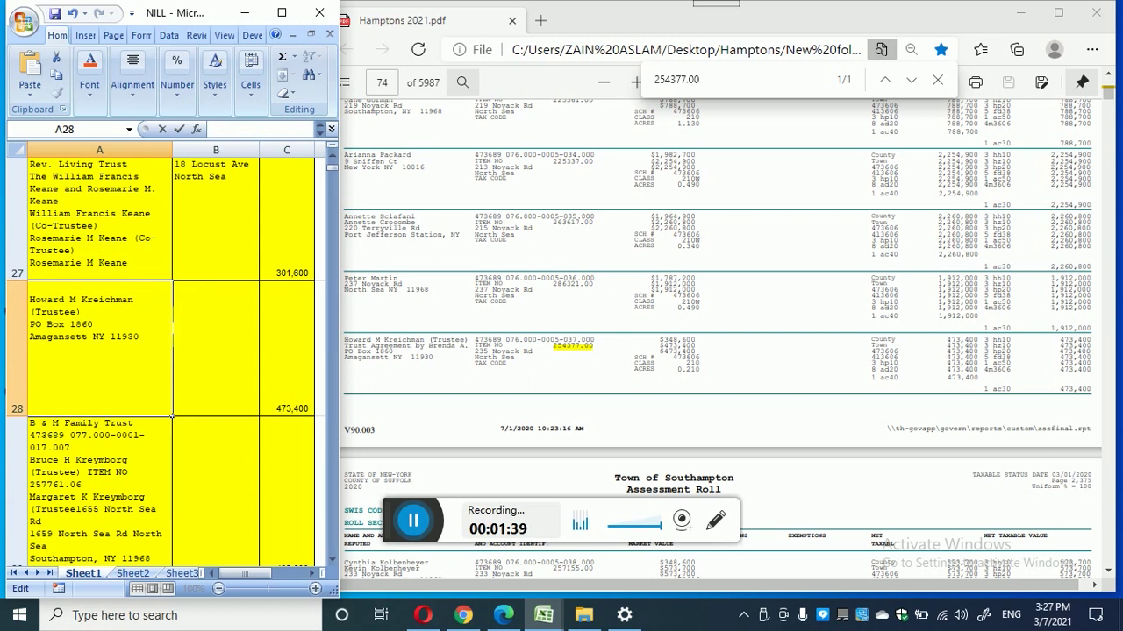
{"action": "right_click", "coordinate": [138, 301]}
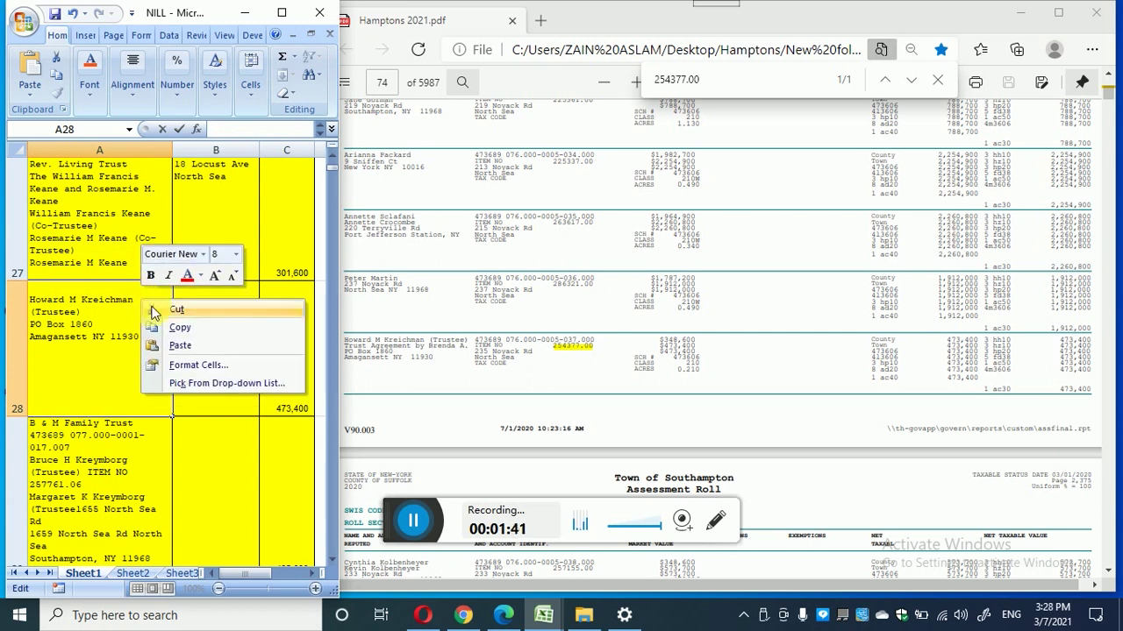
{"action": "left_click", "coordinate": [153, 351]}
{"action": "left_click", "coordinate": [232, 381]}
{"action": "left_click", "coordinate": [115, 333]}
{"action": "left_click", "coordinate": [200, 335]}
{"action": "left_click", "coordinate": [431, 351]}
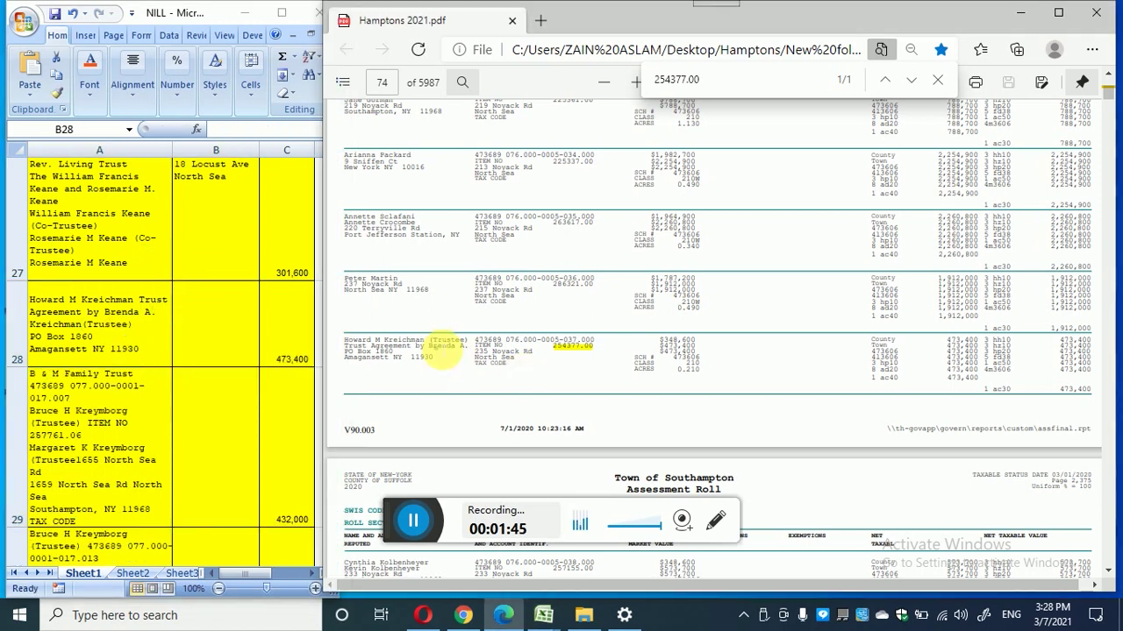
{"action": "left_click", "coordinate": [201, 349]}
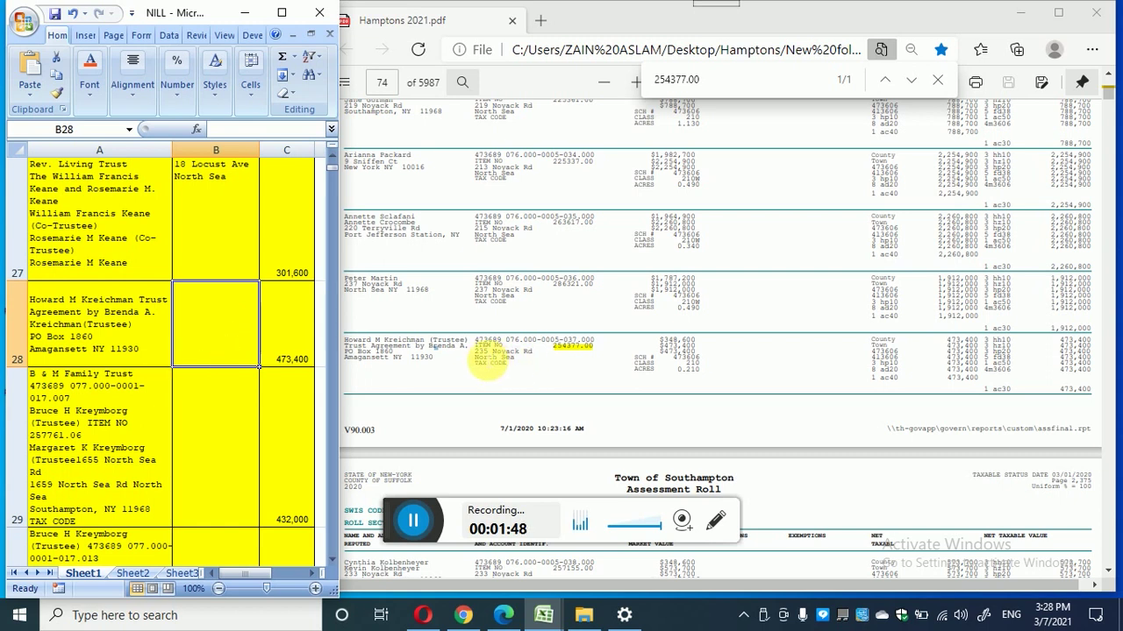
{"action": "left_click_drag", "start_coordinate": [478, 363], "coordinate": [537, 360]}
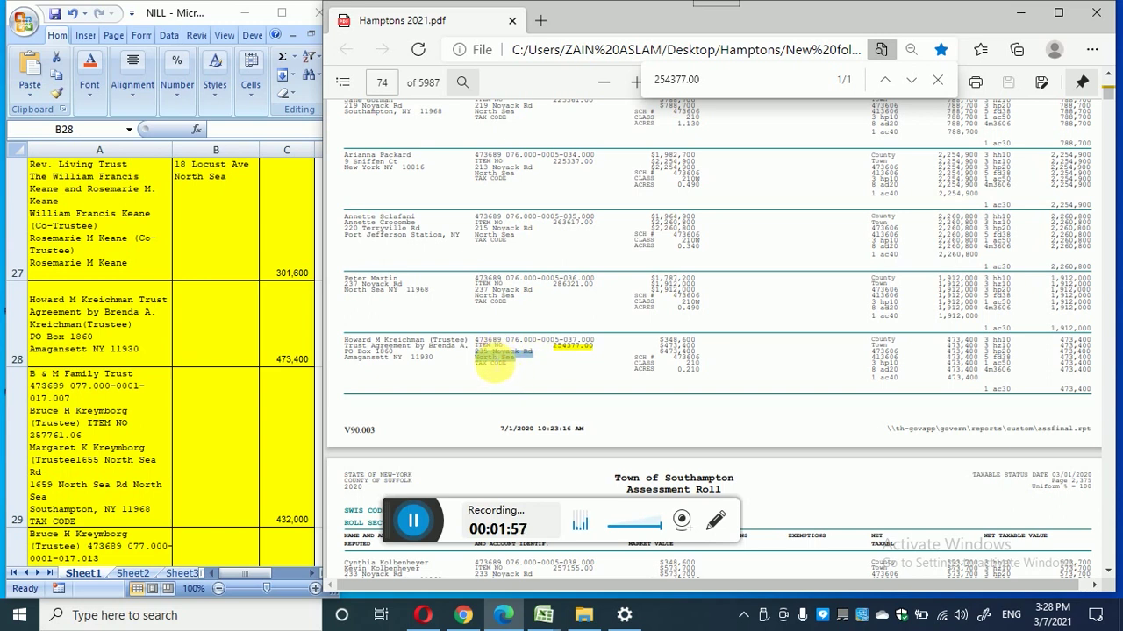
{"action": "right_click", "coordinate": [481, 353]}
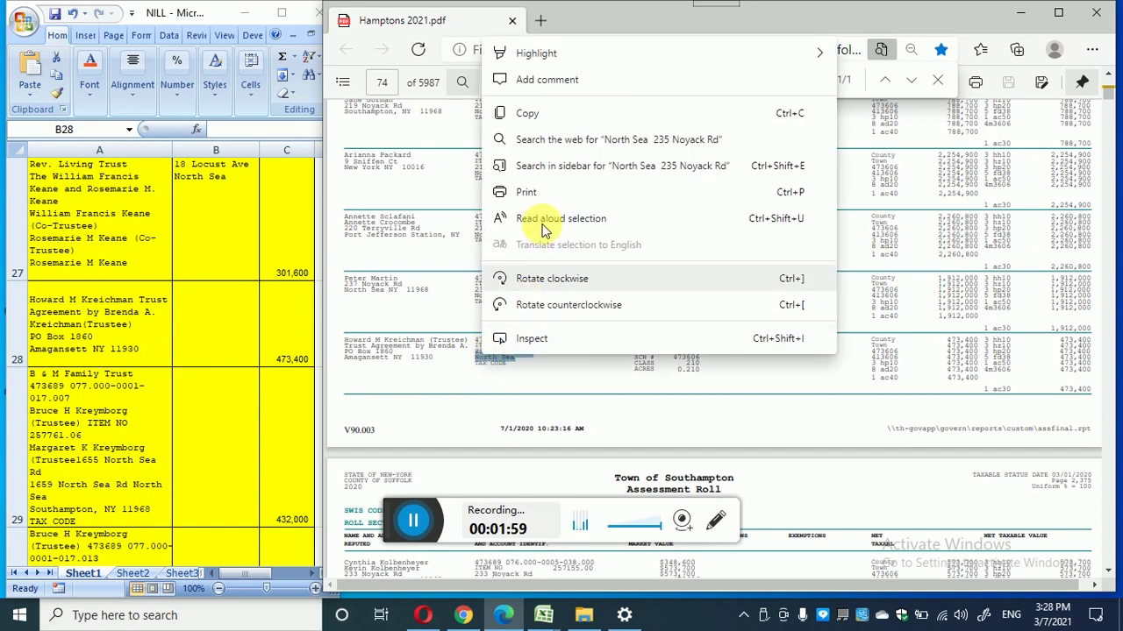
{"action": "left_click", "coordinate": [532, 117]}
{"action": "left_click", "coordinate": [206, 343]}
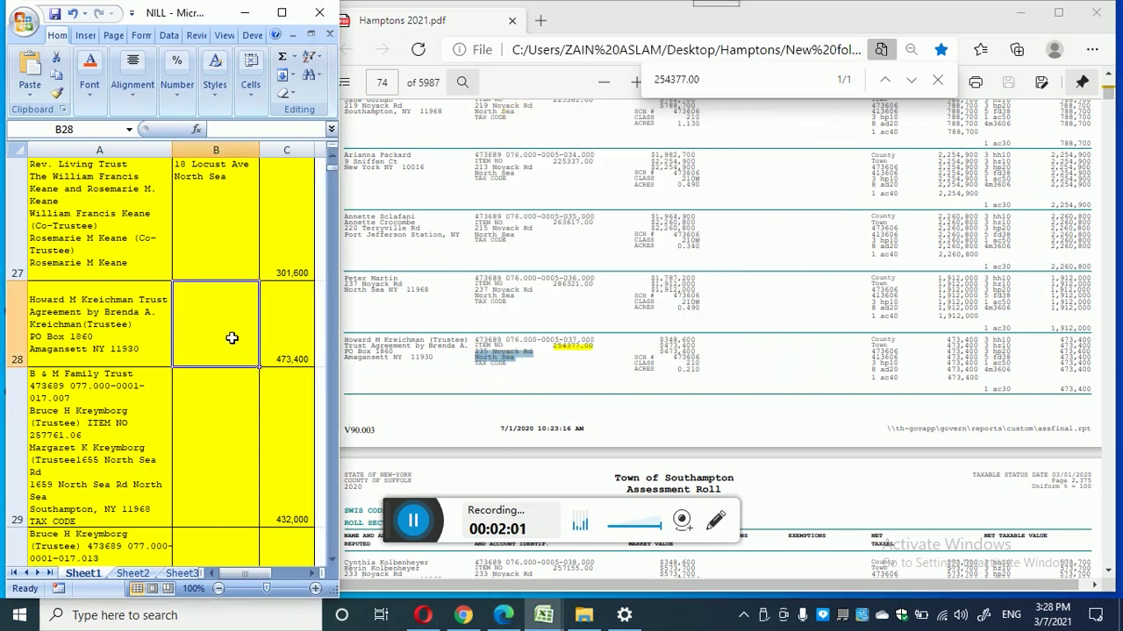
{"action": "key", "text": "ctrl+v"}
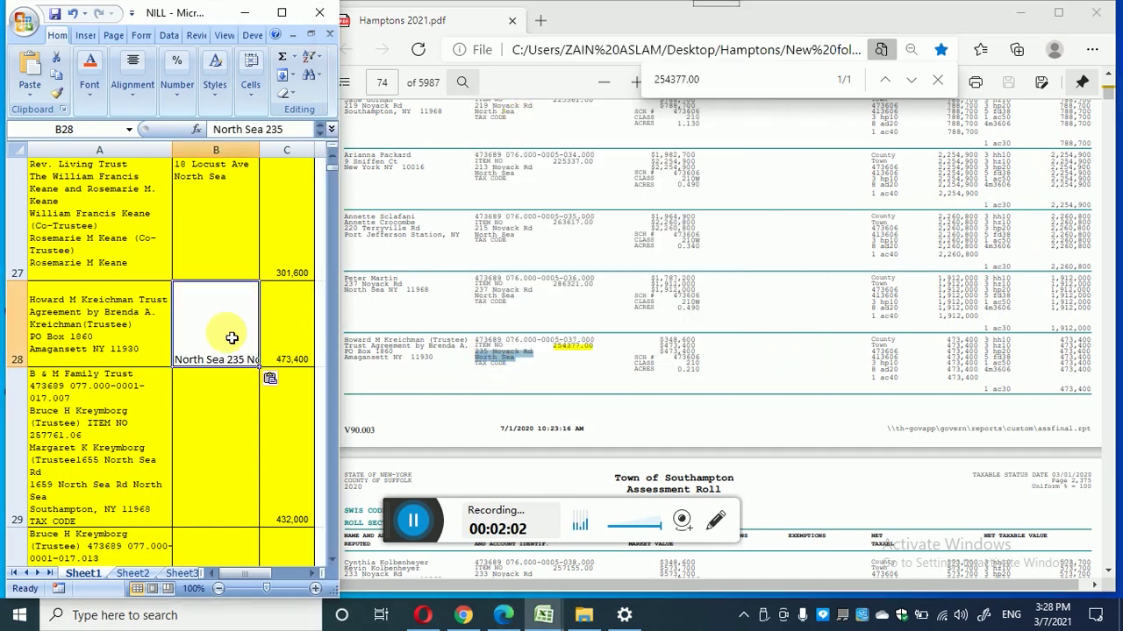
{"action": "right_click", "coordinate": [219, 332]}
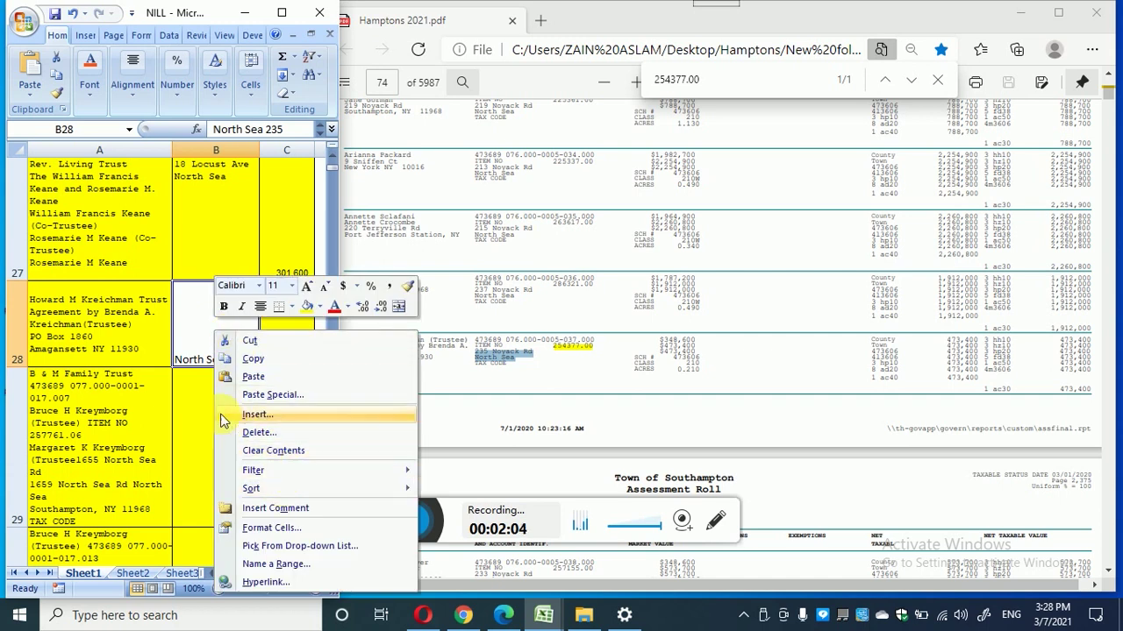
{"action": "left_click", "coordinate": [220, 328]}
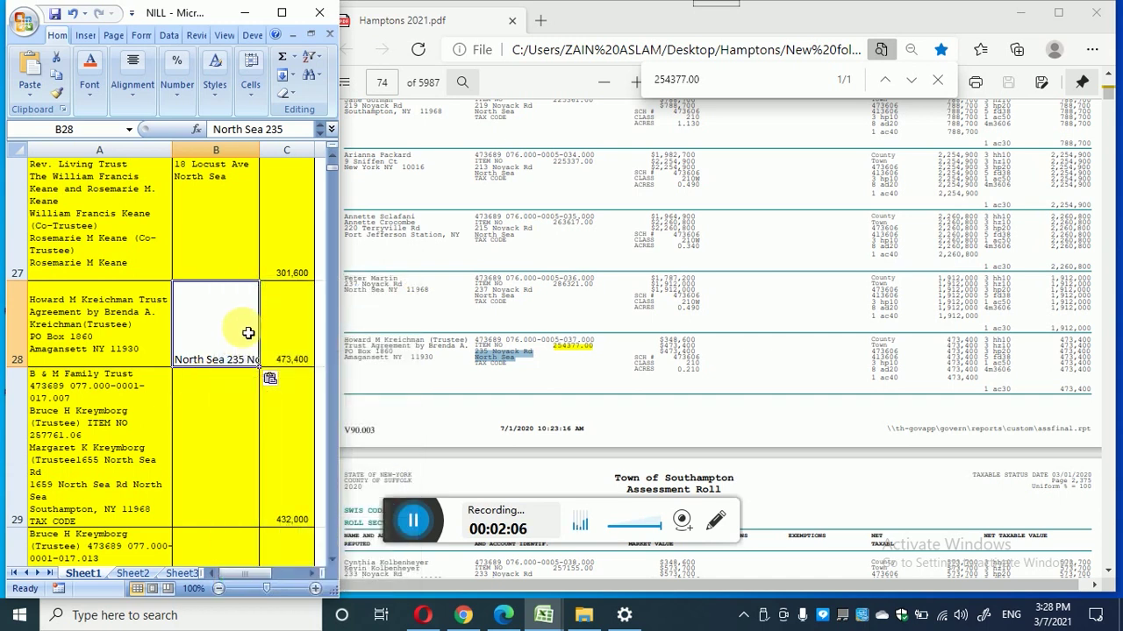
{"action": "left_click", "coordinate": [299, 345]}
{"action": "left_click", "coordinate": [226, 328]}
{"action": "left_click", "coordinate": [295, 328]}
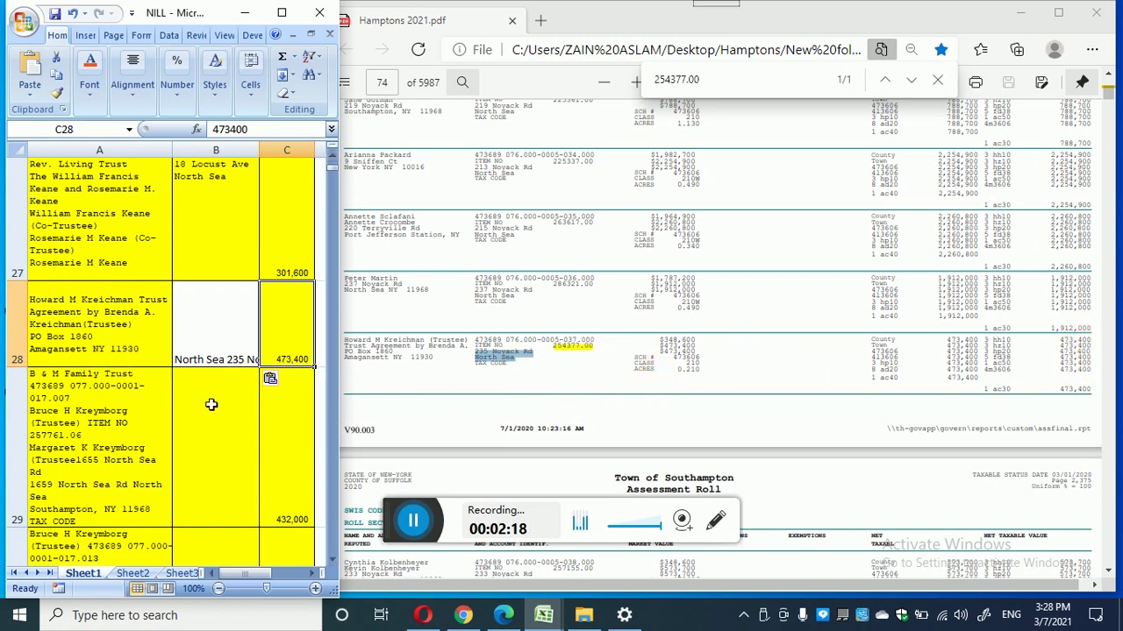
Copy item number 257761.06 from A29 and find its single match on PDF page 78
{"action": "left_click", "coordinate": [130, 436]}
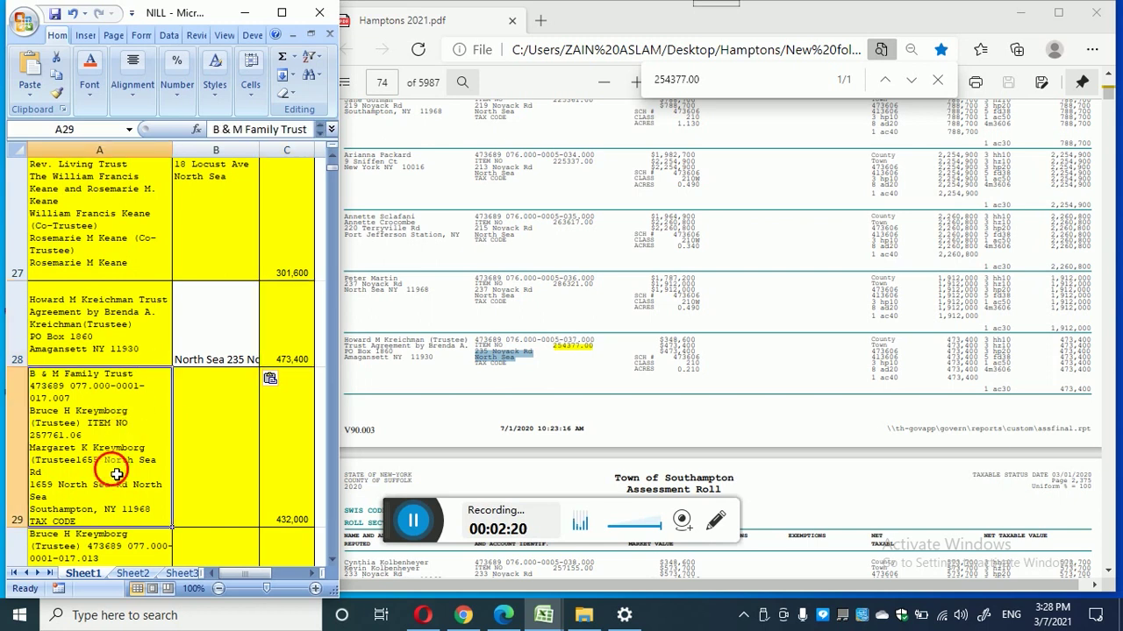
{"action": "double_click", "coordinate": [100, 470]}
{"action": "left_click_drag", "start_coordinate": [83, 436], "coordinate": [30, 436]}
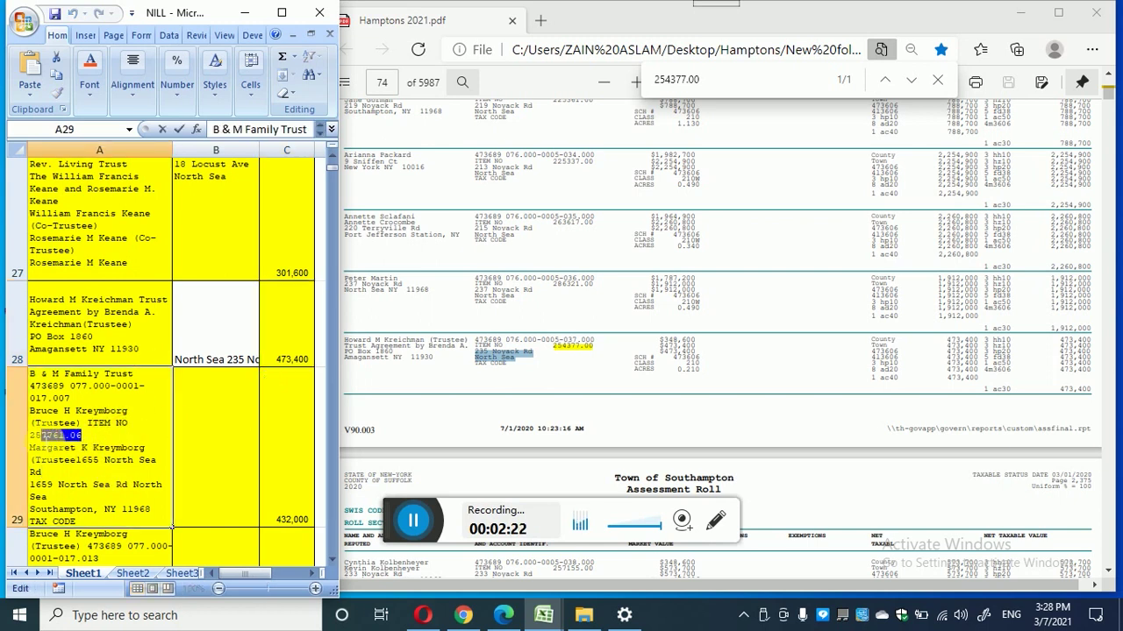
{"action": "right_click", "coordinate": [42, 436]}
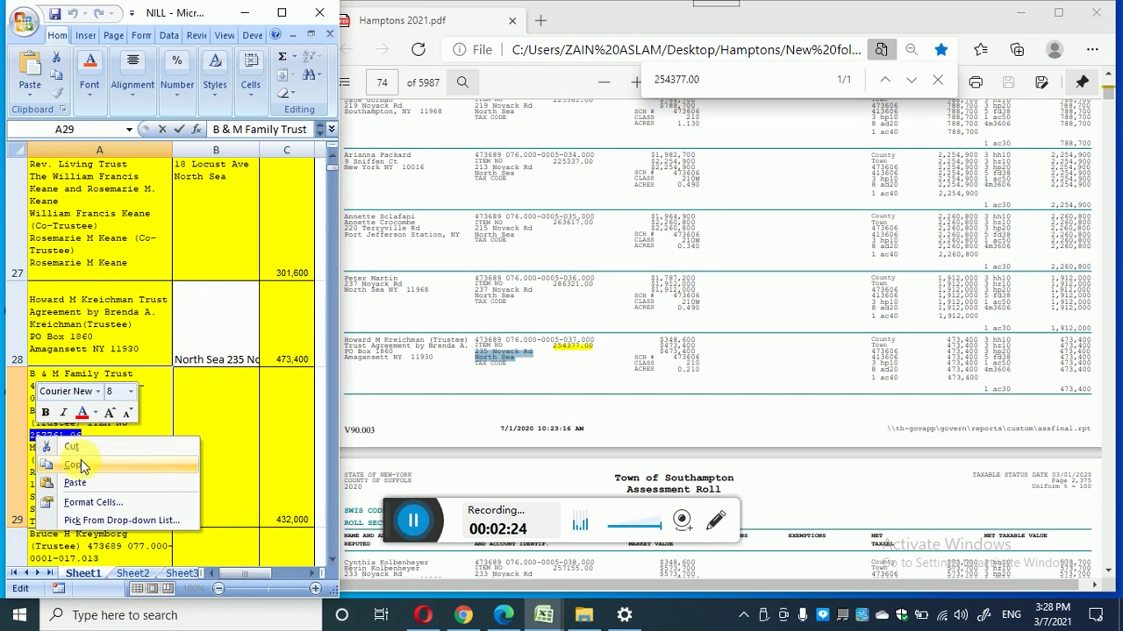
{"action": "left_click", "coordinate": [77, 465]}
{"action": "left_click", "coordinate": [468, 413]}
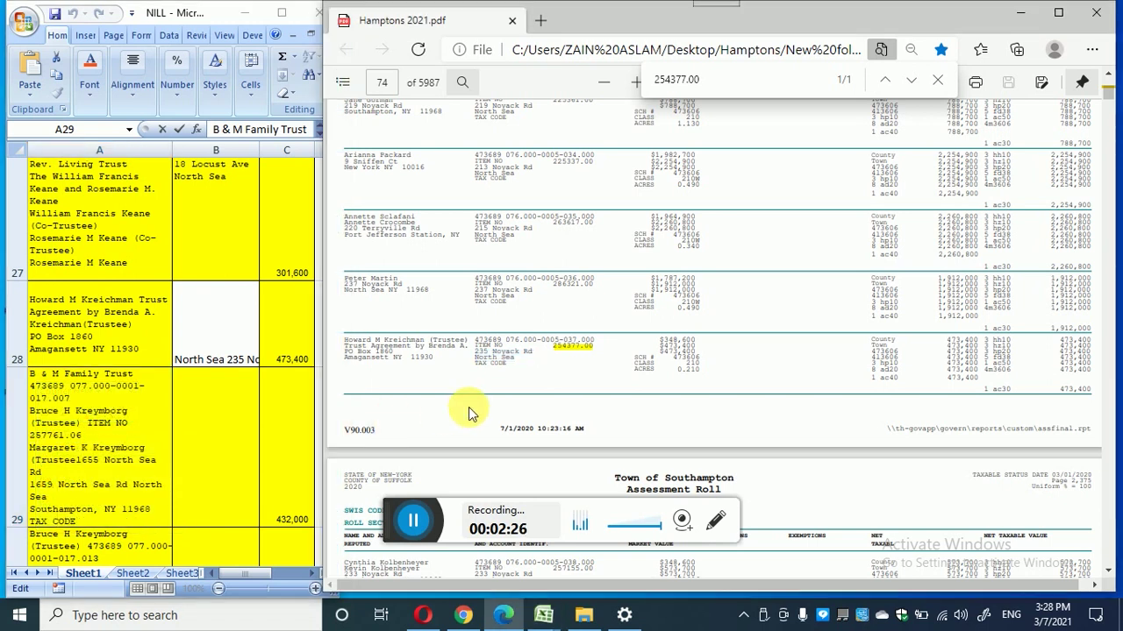
{"action": "double_click", "coordinate": [677, 80]}
{"action": "right_click", "coordinate": [679, 82]}
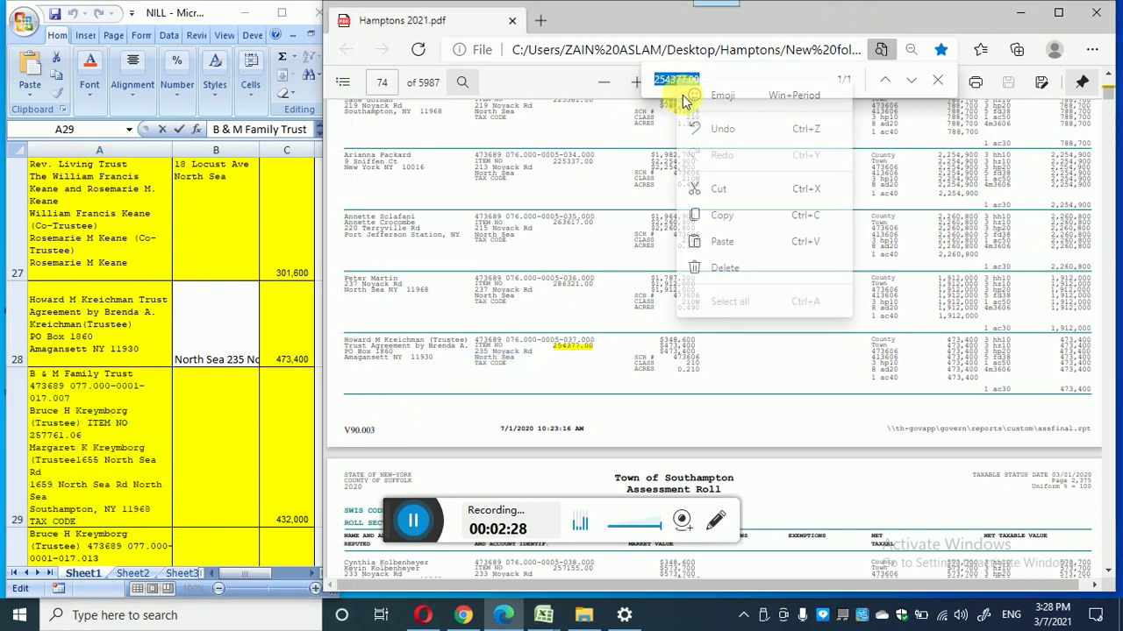
{"action": "left_click", "coordinate": [726, 242]}
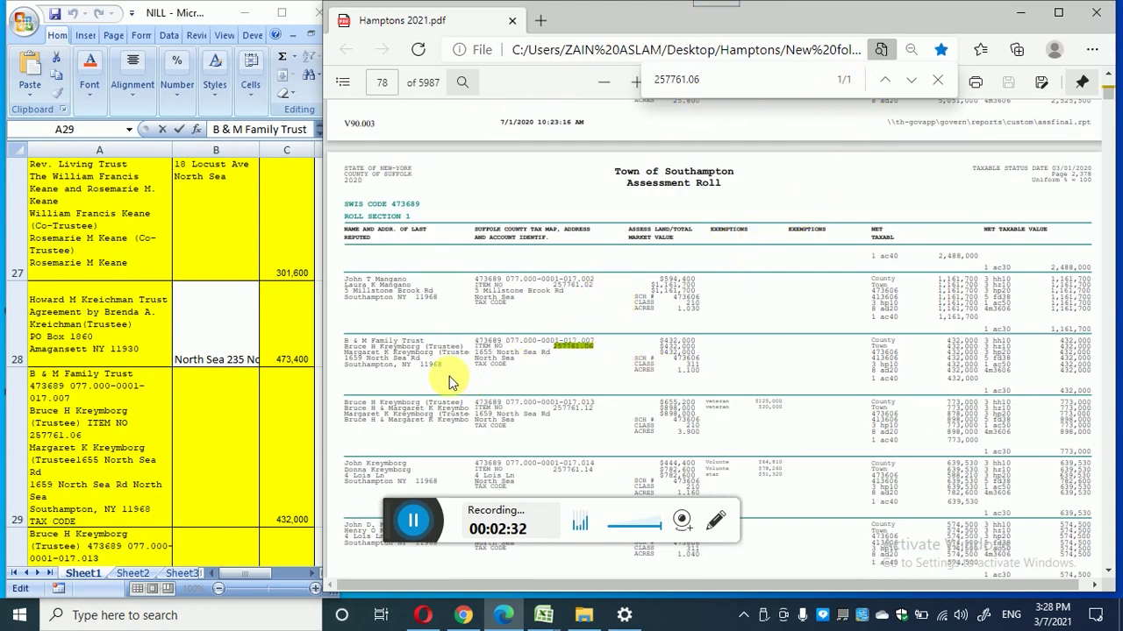
Replace A29's old text with the PDF's trust, trustee names and mailing address block
{"action": "double_click", "coordinate": [55, 435]}
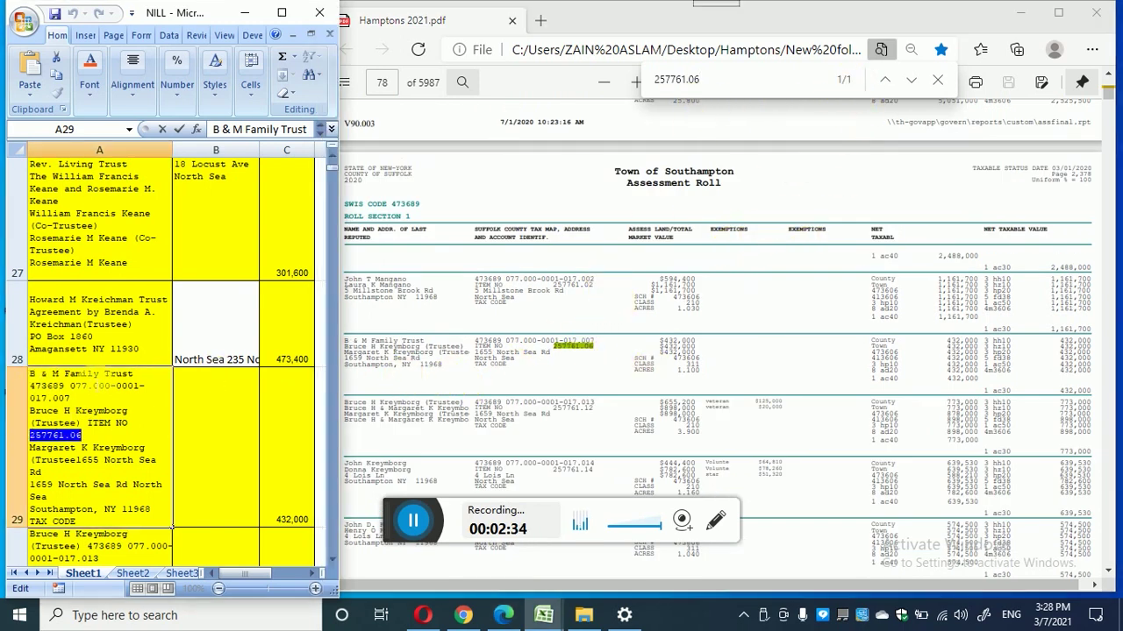
{"action": "left_click_drag", "start_coordinate": [456, 366], "coordinate": [347, 342]}
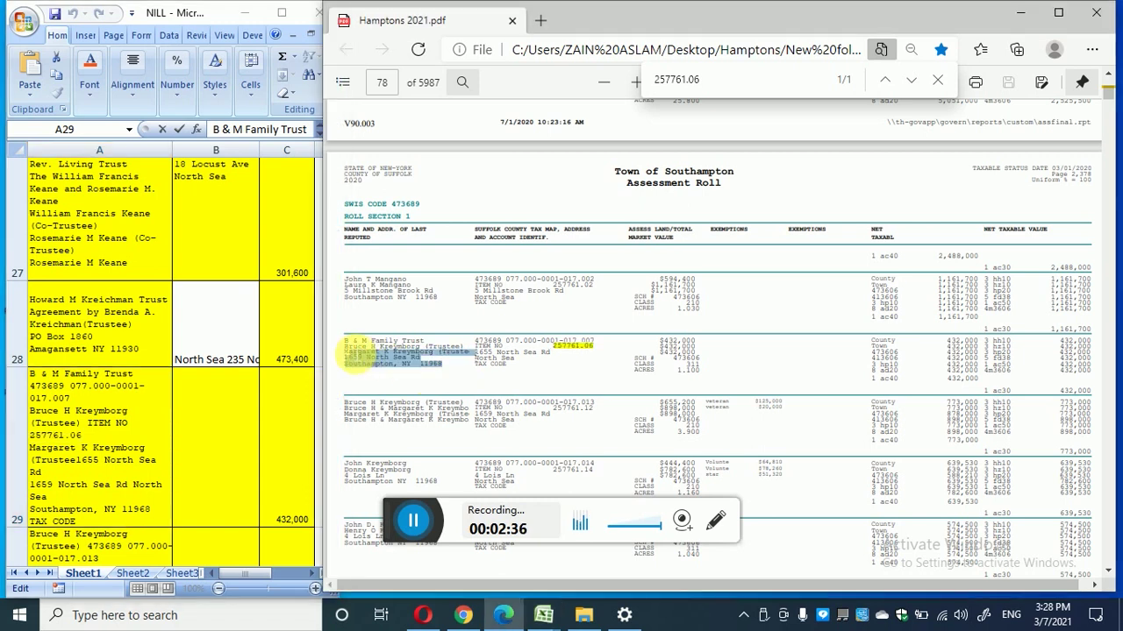
{"action": "right_click", "coordinate": [355, 349]}
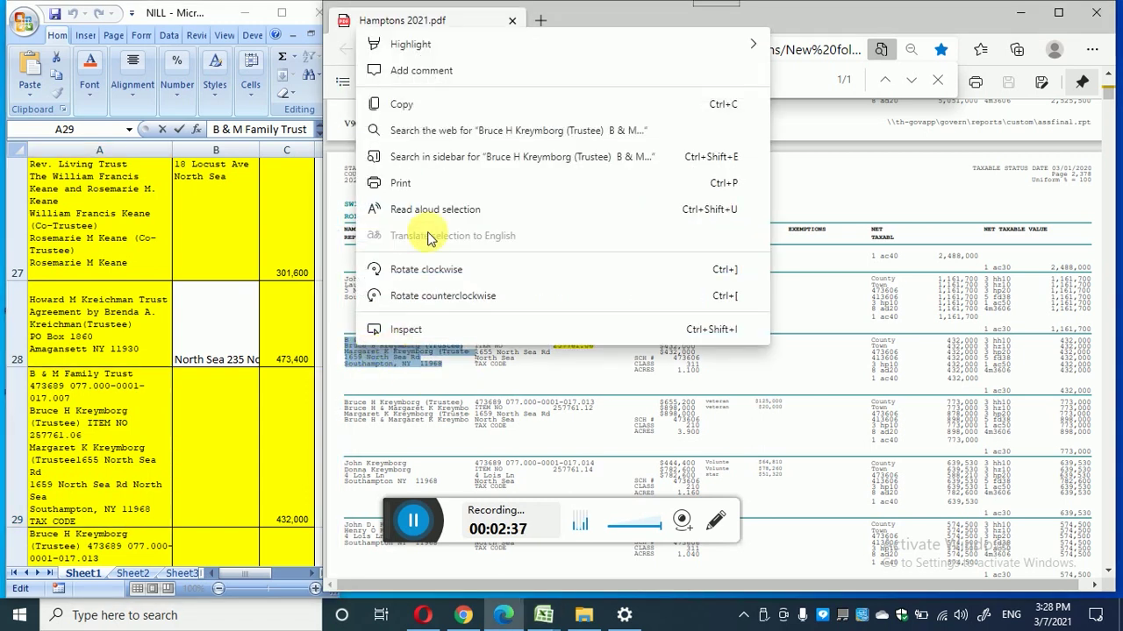
{"action": "left_click", "coordinate": [377, 102]}
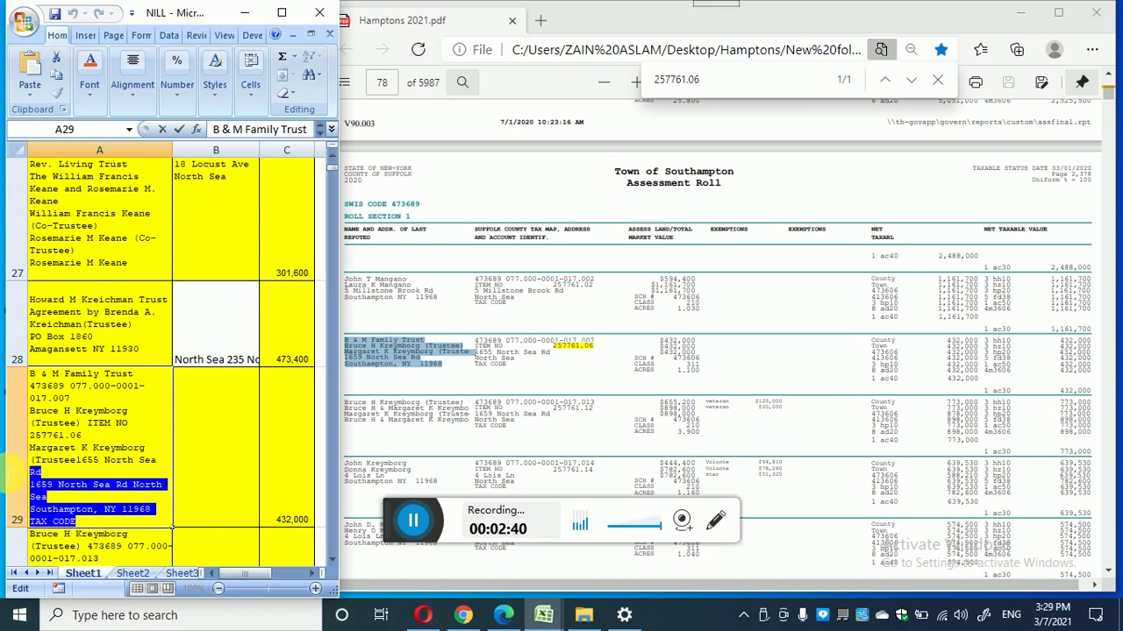
{"action": "left_click_drag", "start_coordinate": [87, 524], "coordinate": [17, 373]}
{"action": "right_click", "coordinate": [44, 412]}
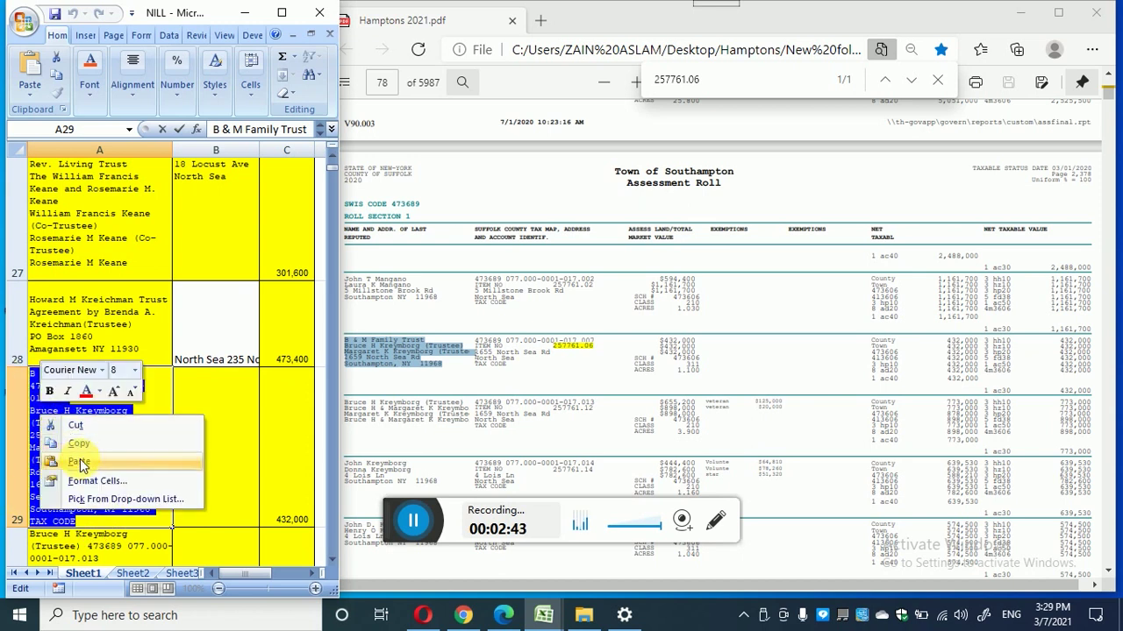
{"action": "left_click", "coordinate": [44, 463]}
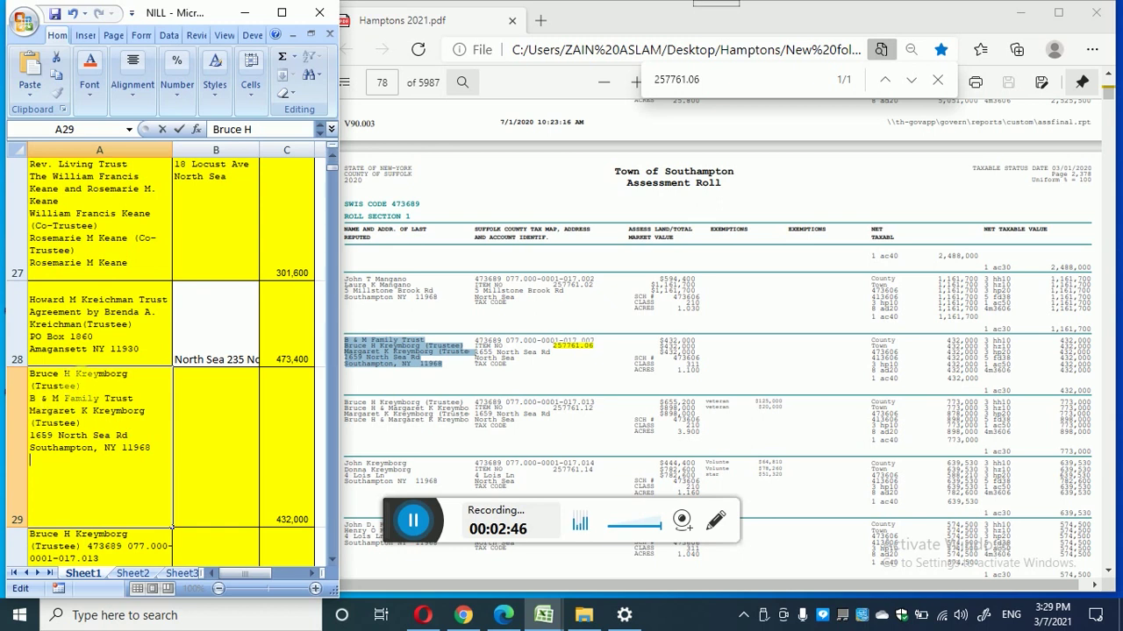
Move the misplaced first trustee line after the trust name and finish editing A29
{"action": "left_click_drag", "start_coordinate": [29, 374], "coordinate": [81, 386]}
{"action": "key", "text": "Delete"}
{"action": "right_click", "coordinate": [53, 379]}
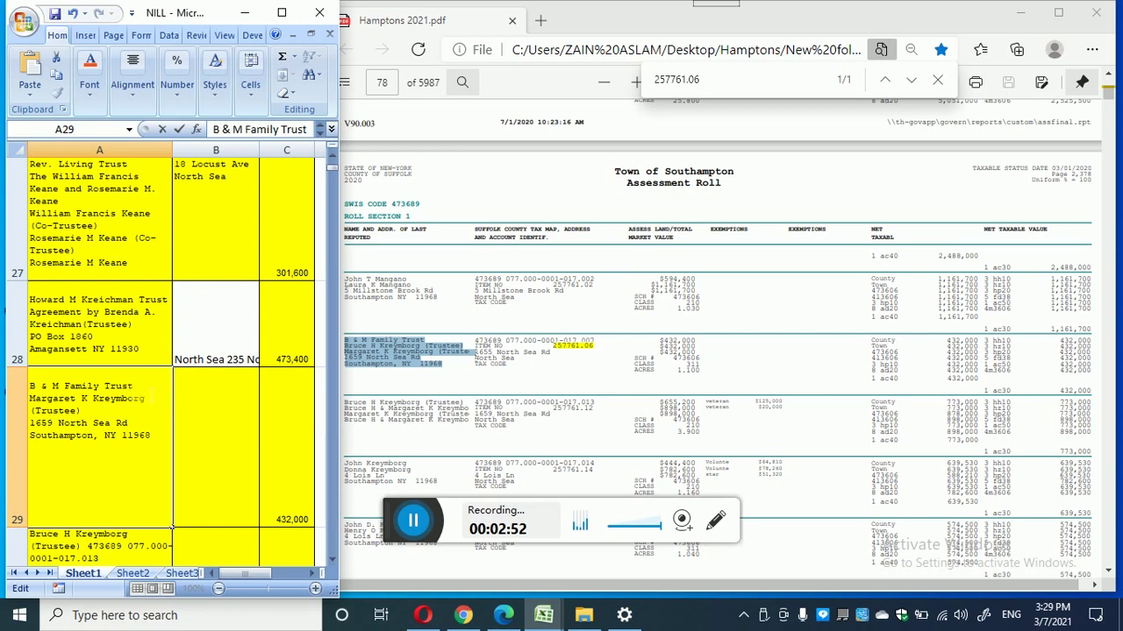
{"action": "right_click", "coordinate": [149, 397]}
{"action": "left_click", "coordinate": [191, 431]}
{"action": "left_click", "coordinate": [206, 471]}
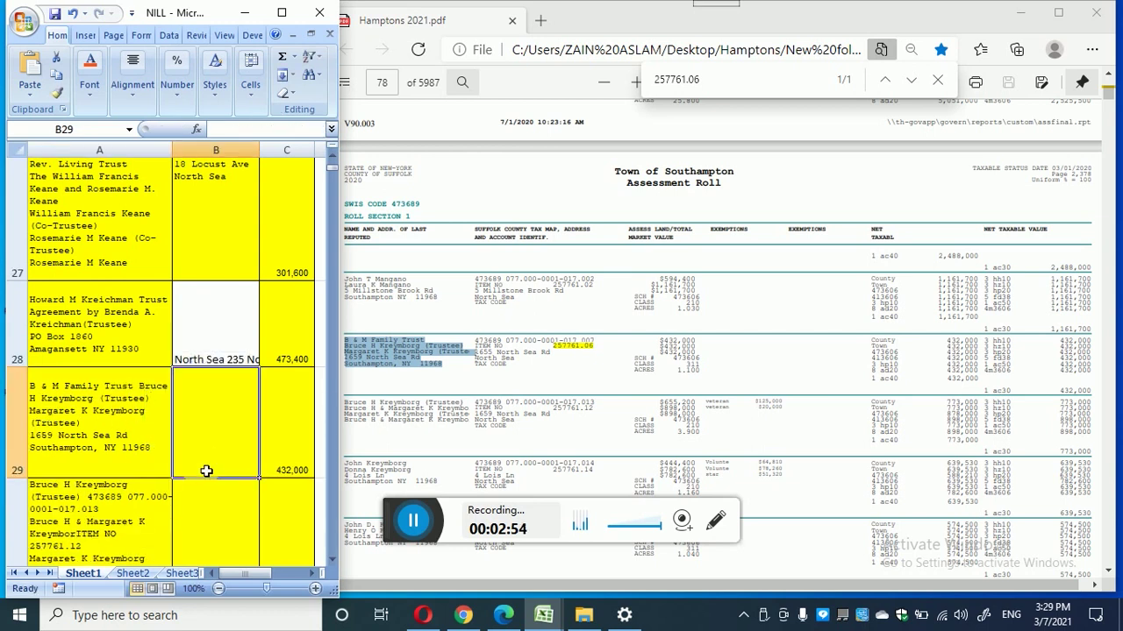
Copy the property location North Sea 1655 North Sea Rd from the PDF entry
{"action": "mouse_move", "coordinate": [513, 389]}
{"action": "left_mouse_down"}
{"action": "mouse_move", "coordinate": [515, 368]}
{"action": "mouse_move", "coordinate": [561, 362]}
{"action": "left_mouse_up"}
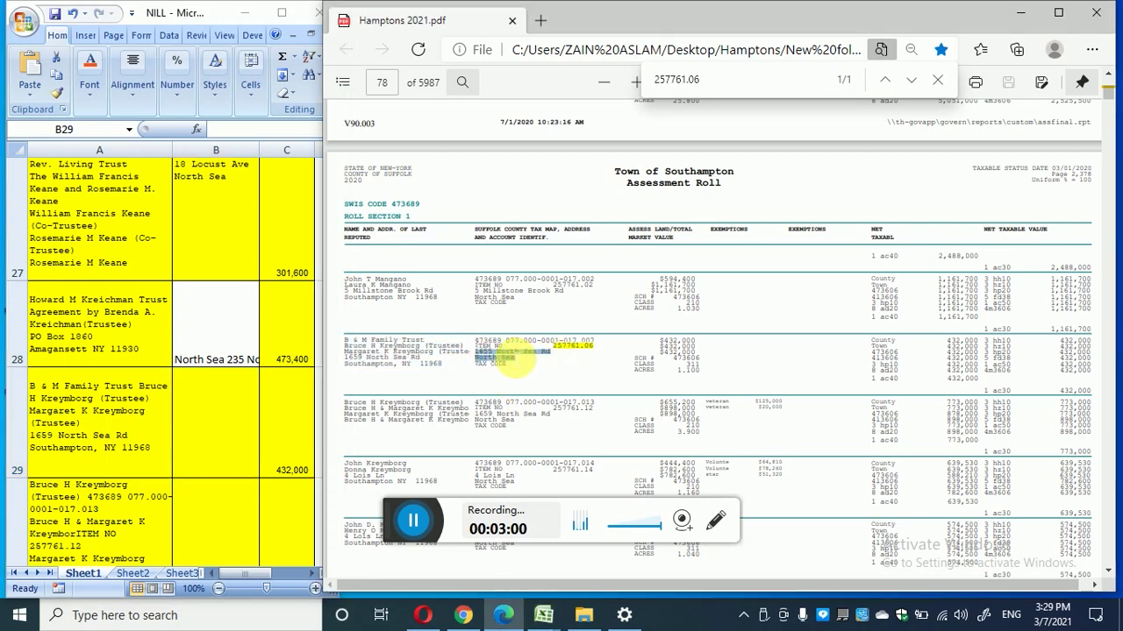
{"action": "right_click", "coordinate": [508, 355]}
{"action": "left_click", "coordinate": [586, 123]}
{"action": "scroll", "coordinate": [515, 447], "scroll_direction": "down", "scroll_amount": 2}
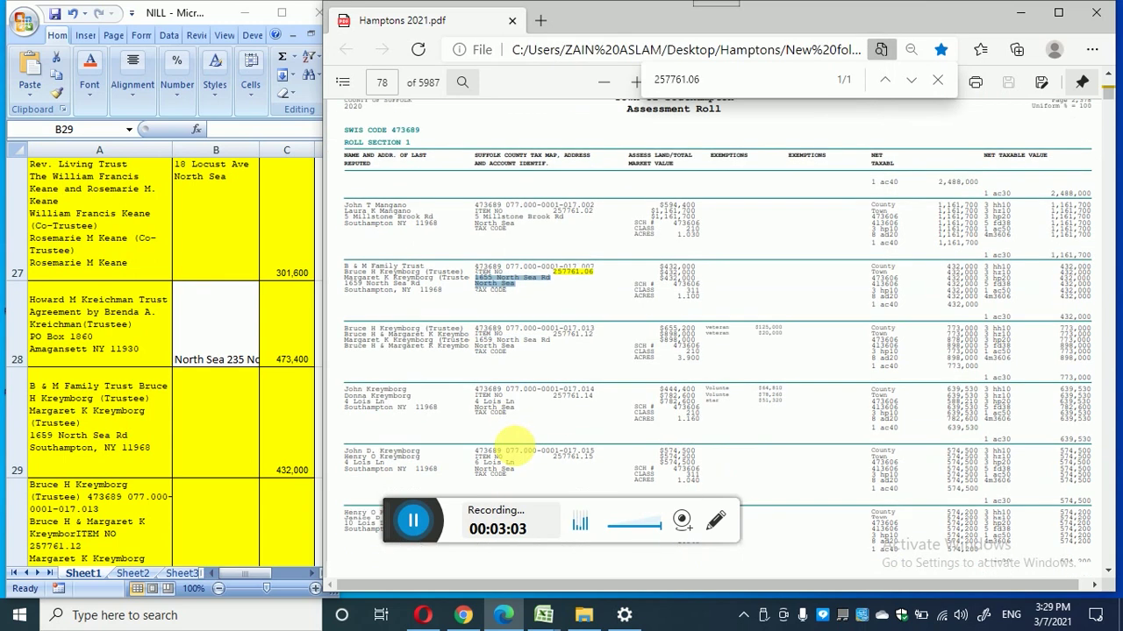
{"action": "scroll", "coordinate": [516, 446], "scroll_direction": "down", "scroll_amount": 2}
{"action": "scroll", "coordinate": [561, 460], "scroll_direction": "up", "scroll_amount": 2}
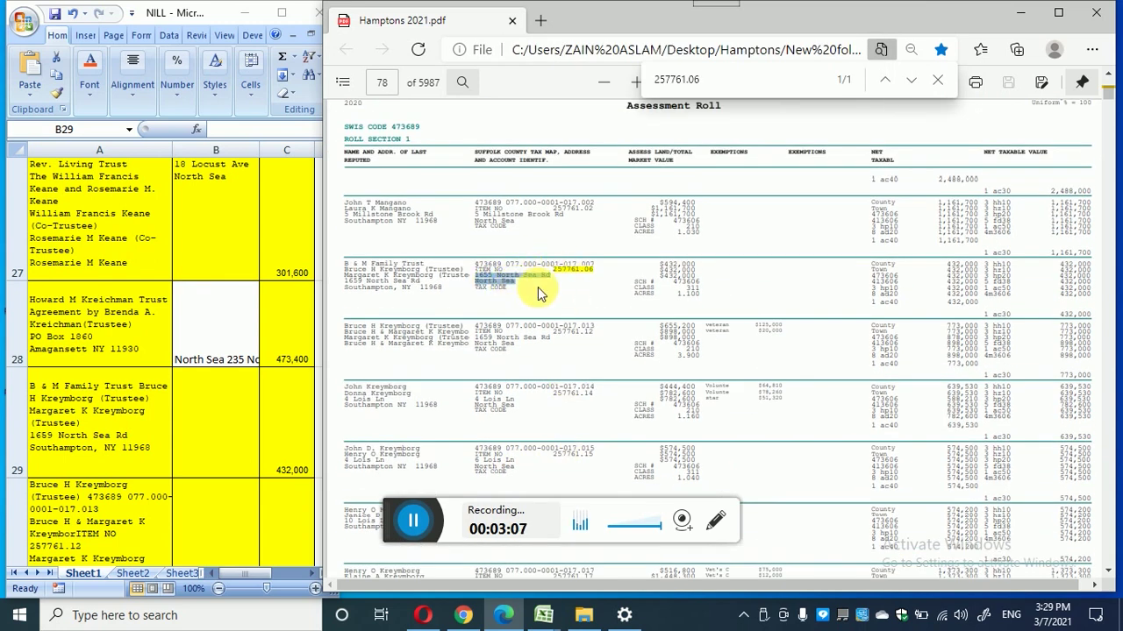
Paste the address into B29 and compare it with B28 and the 432,000 value
{"action": "left_click", "coordinate": [238, 391]}
{"action": "double_click", "coordinate": [215, 409]}
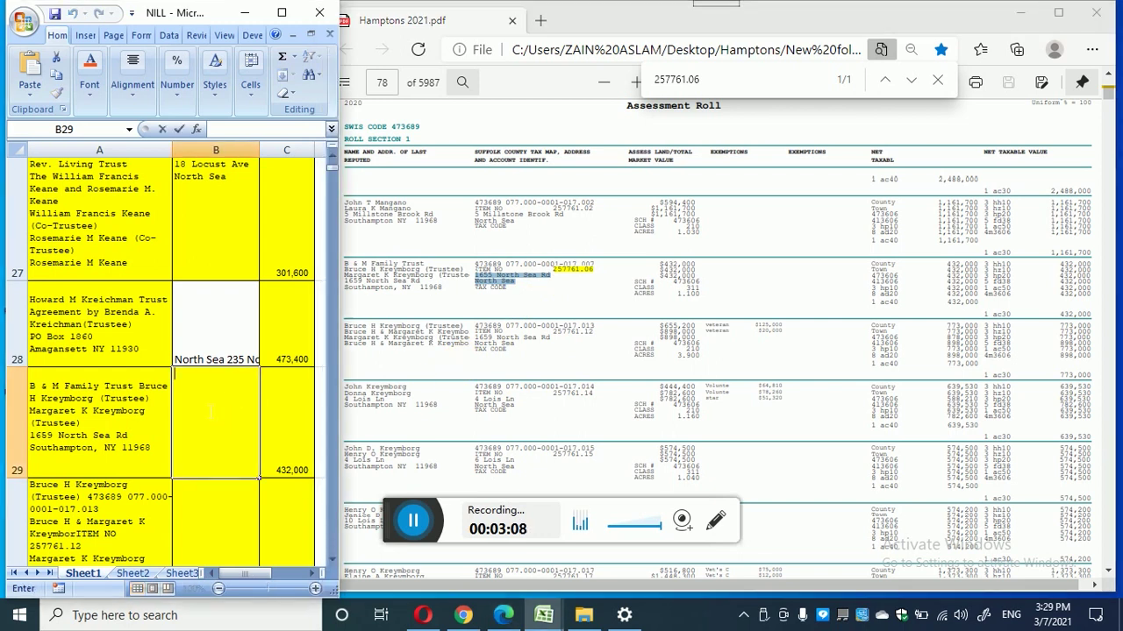
{"action": "right_click", "coordinate": [230, 414]}
{"action": "left_click", "coordinate": [242, 451]}
{"action": "left_click", "coordinate": [242, 517]}
{"action": "left_click", "coordinate": [221, 433]}
{"action": "left_click", "coordinate": [224, 358]}
{"action": "left_click", "coordinate": [222, 439]}
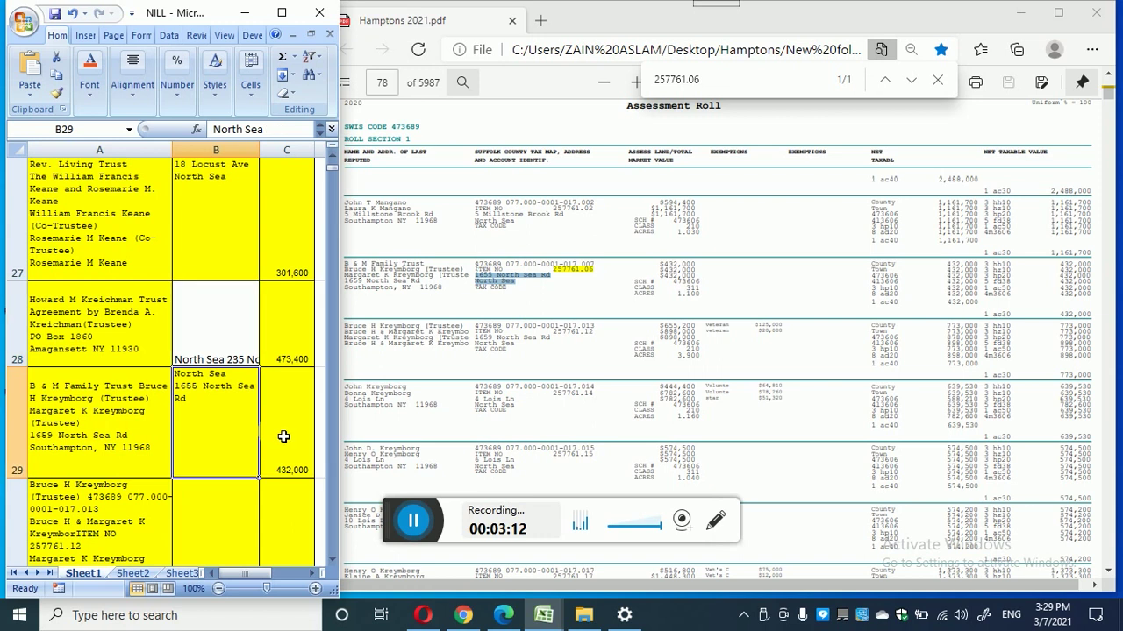
{"action": "left_click", "coordinate": [284, 436]}
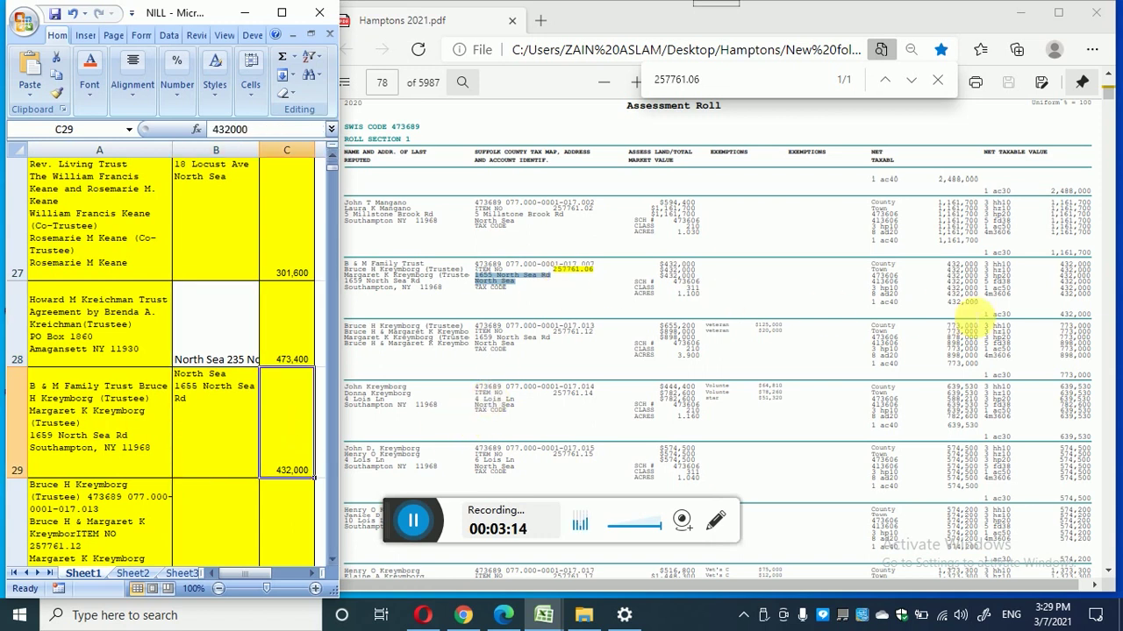
{"action": "left_click", "coordinate": [216, 454]}
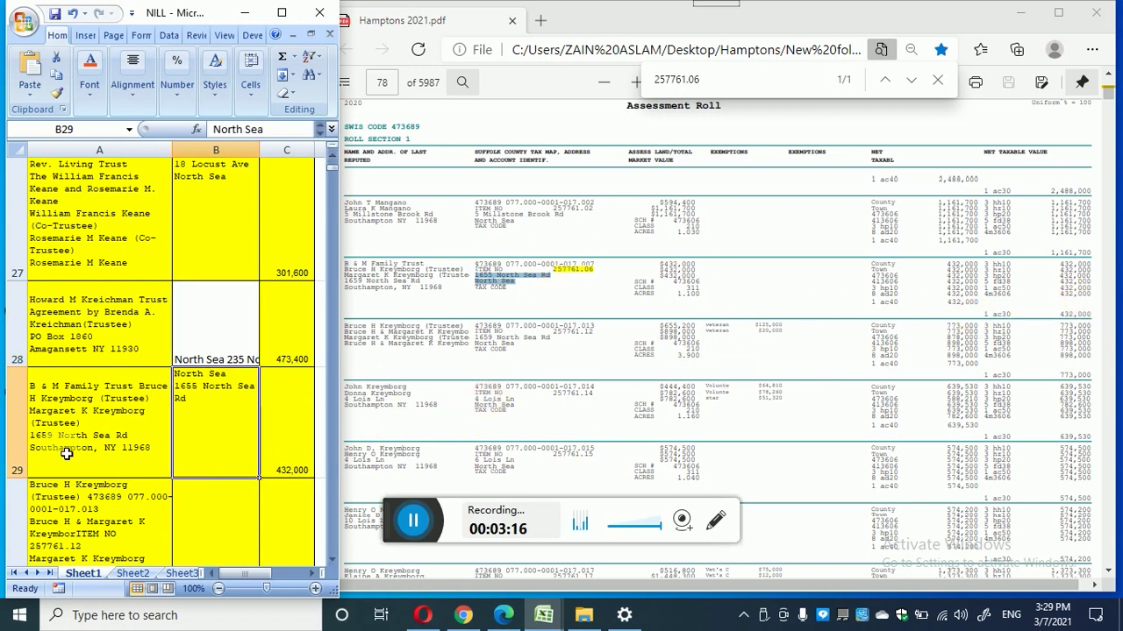
{"action": "scroll", "coordinate": [180, 482], "scroll_direction": "down", "scroll_amount": 3}
{"action": "scroll", "coordinate": [184, 496], "scroll_direction": "up", "scroll_amount": 3}
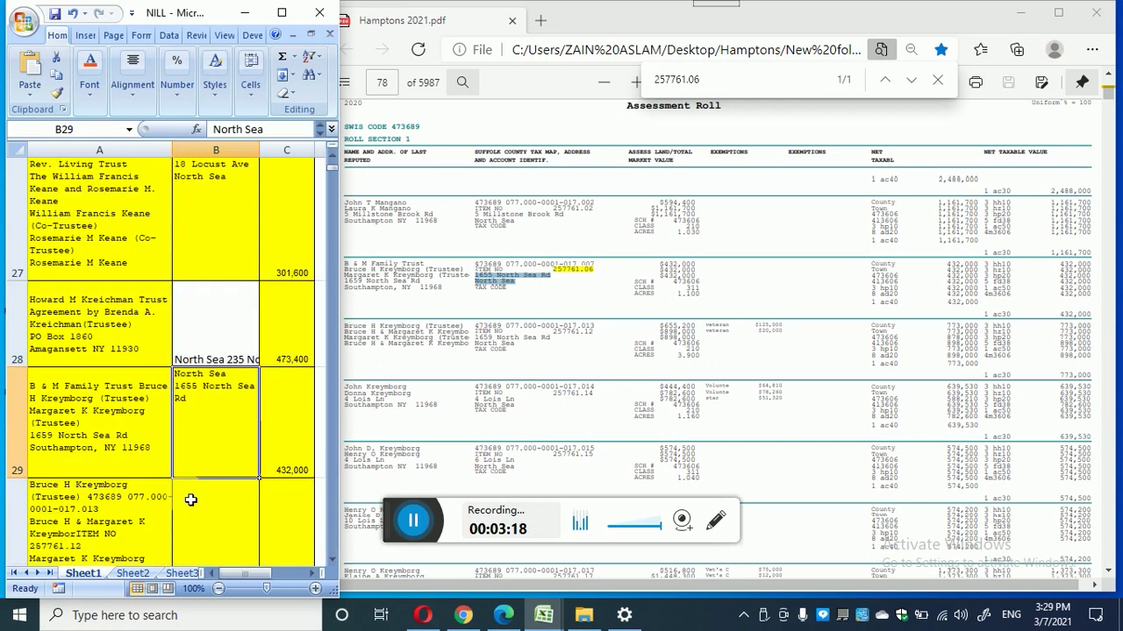
{"action": "left_click", "coordinate": [205, 523]}
{"action": "left_click", "coordinate": [125, 526]}
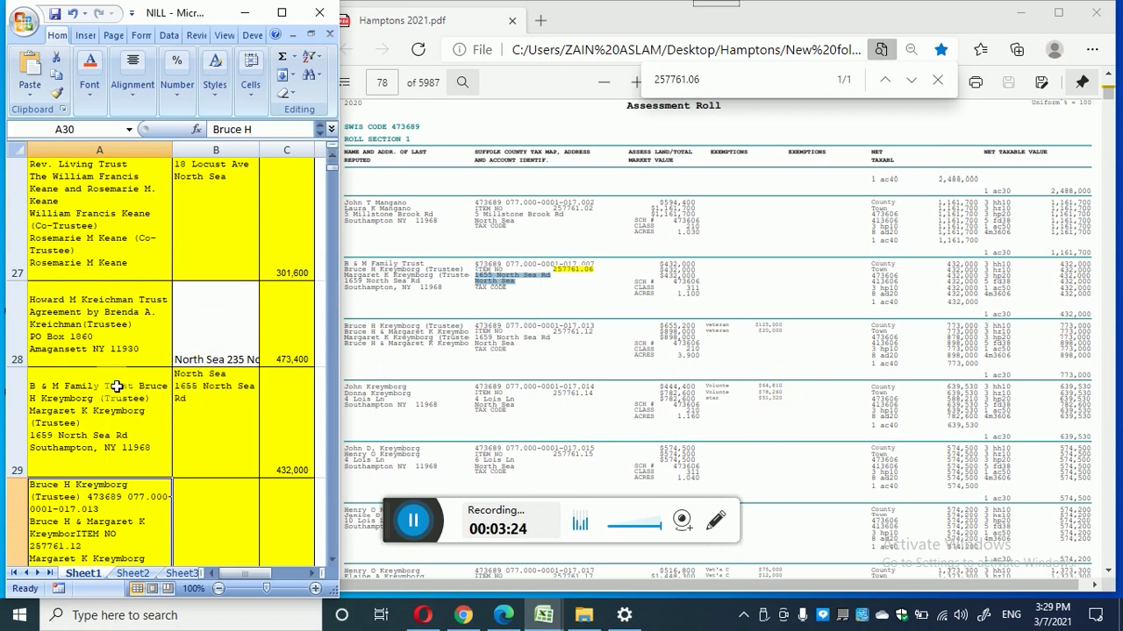
{"action": "left_click", "coordinate": [125, 437]}
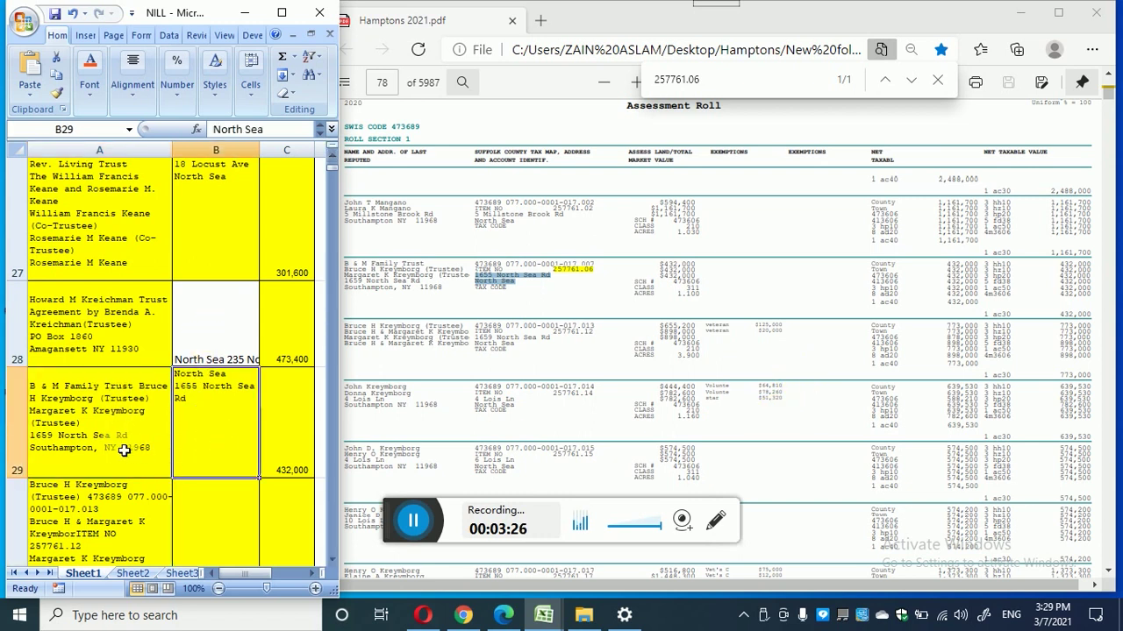